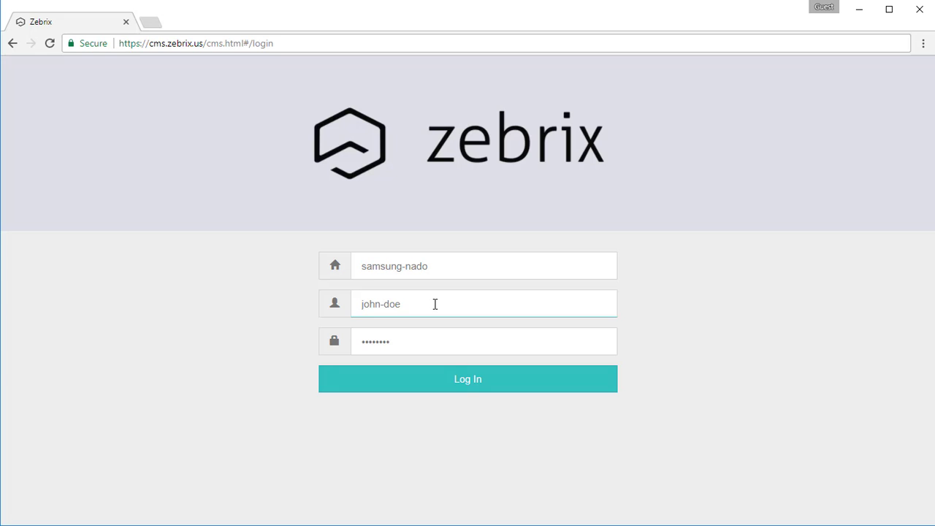
# Step: Log in with the account password and inspect the standby and offline segments of the Screens status chart
pyautogui.click(410, 339)
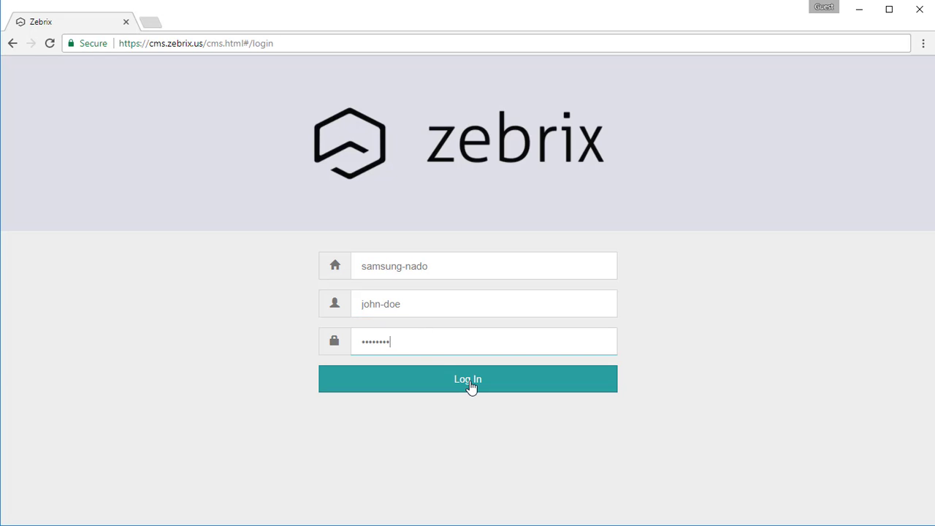
pyautogui.click(538, 387)
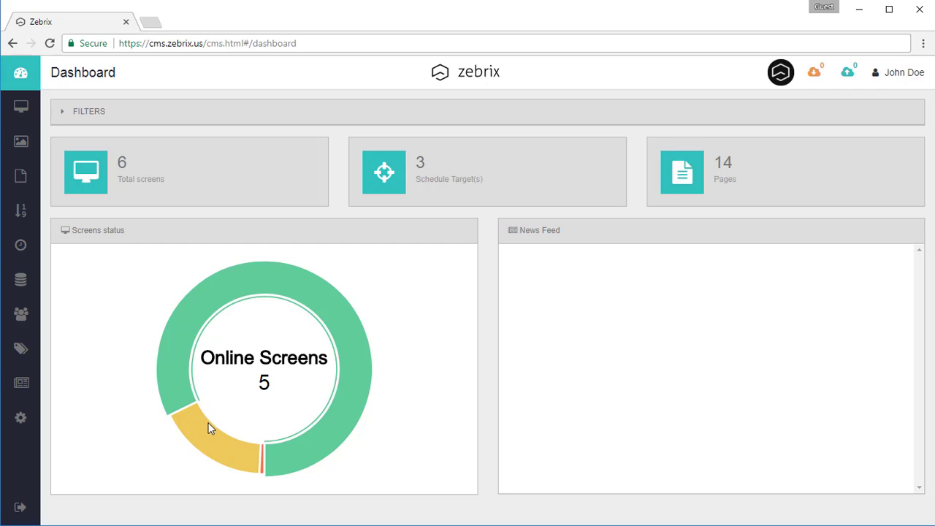
pyautogui.moveTo(203, 442)
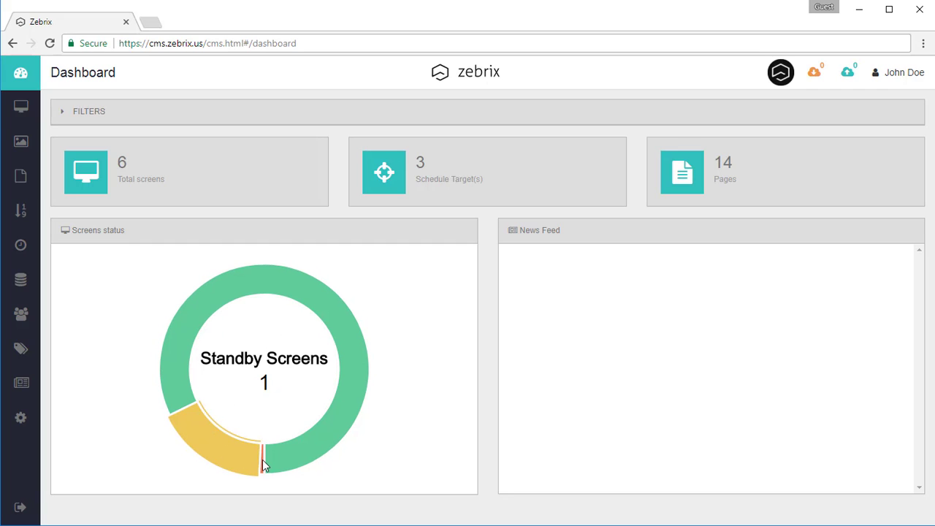
pyautogui.moveTo(263, 464)
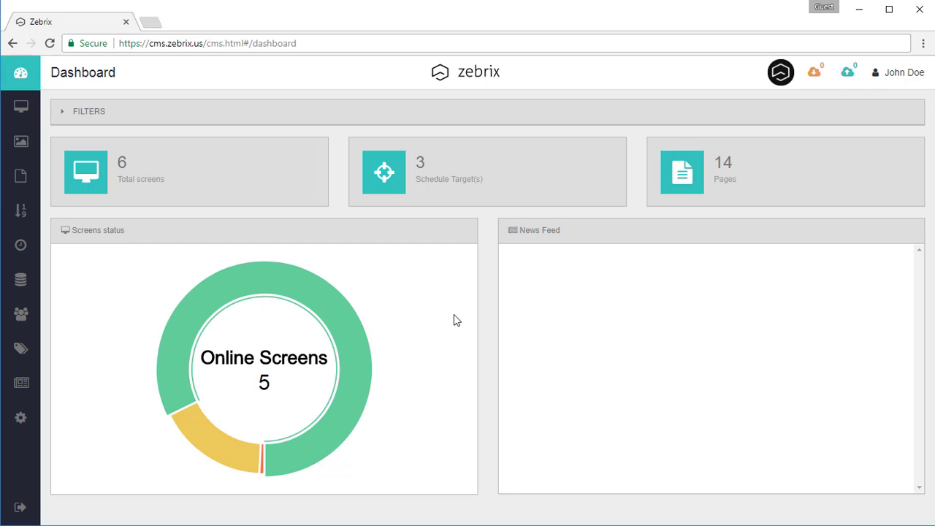
# Step: In the screens list, rename the screen zebrix 06 as "zebrix entrance"
pyautogui.click(21, 108)
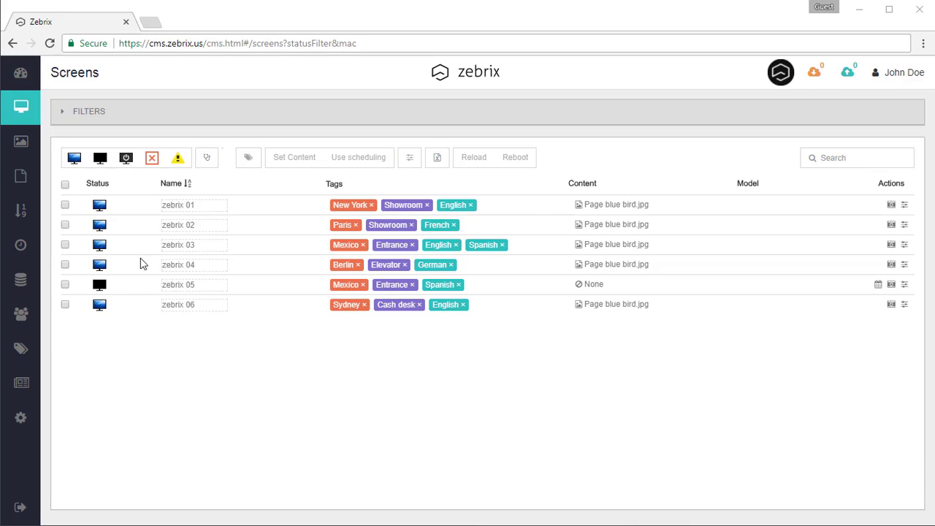
pyautogui.click(208, 309)
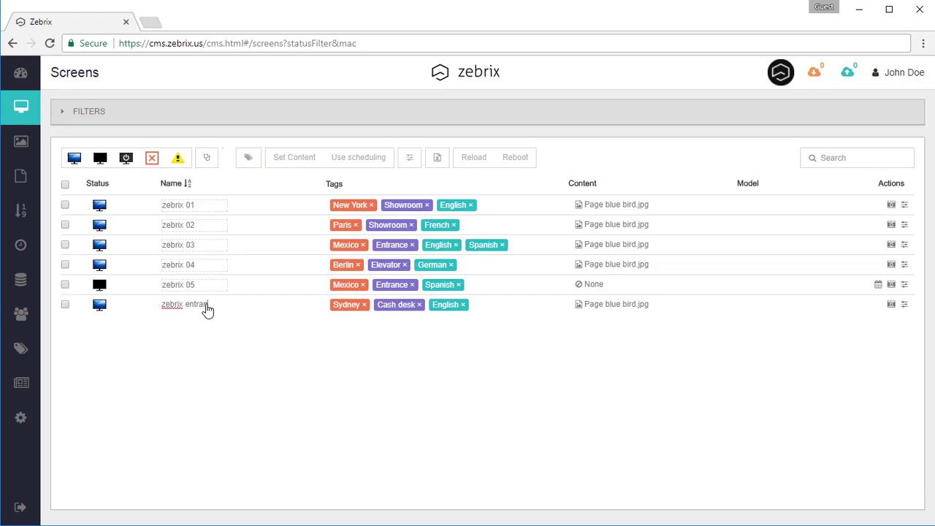
pyautogui.press('Return')
# Step: Preview the page assigned to the zebrix entrance screen and view the remote screenshot of zebrix 01
pyautogui.moveTo(617, 315)
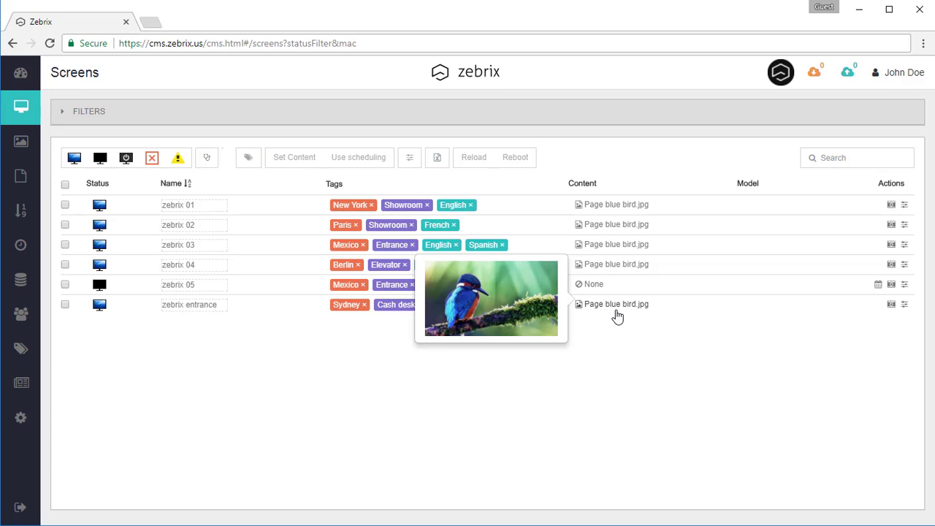
pyautogui.click(617, 305)
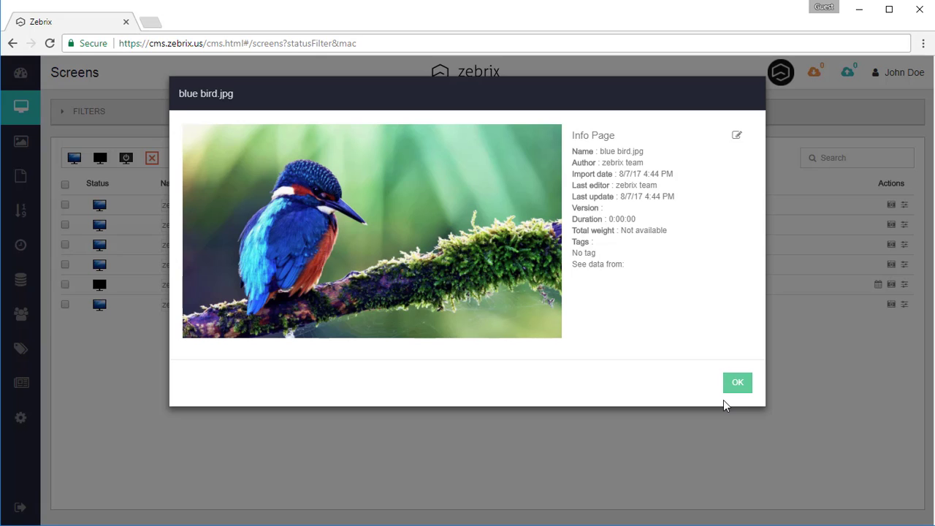
pyautogui.click(739, 387)
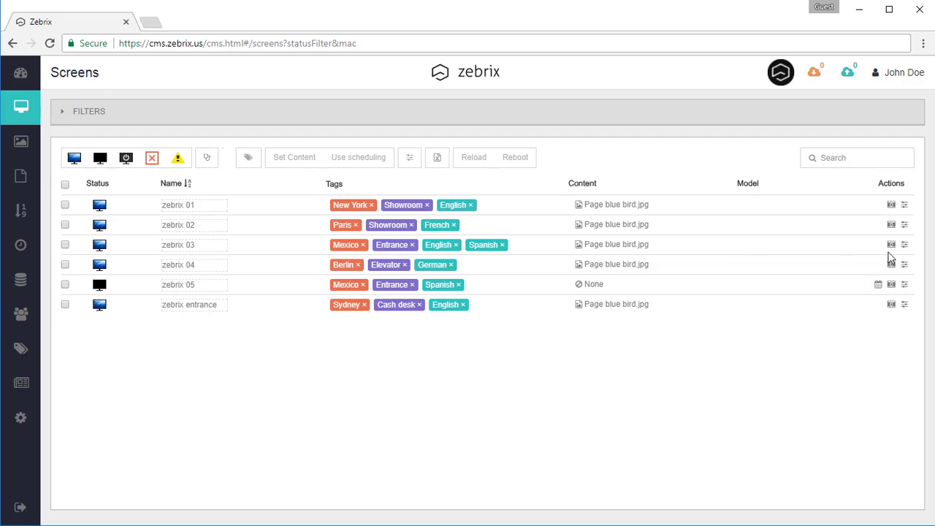
pyautogui.click(891, 205)
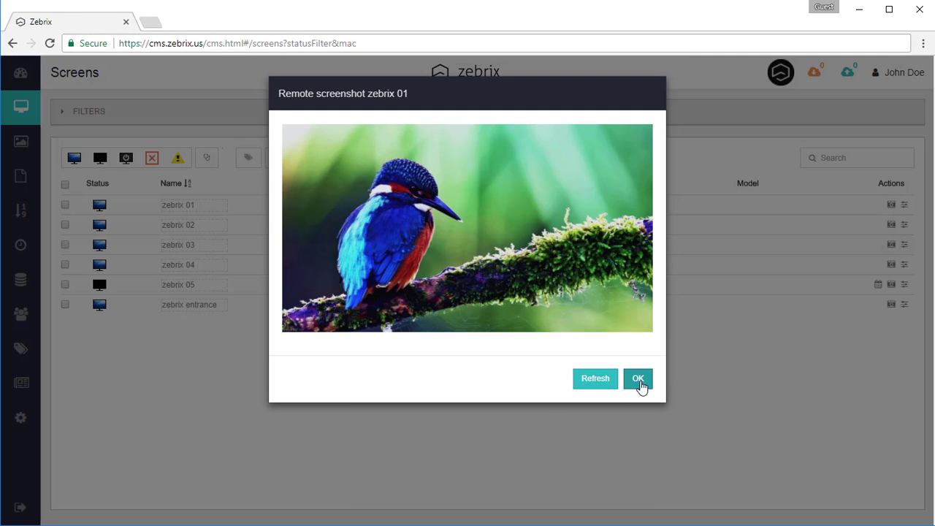
pyautogui.click(638, 380)
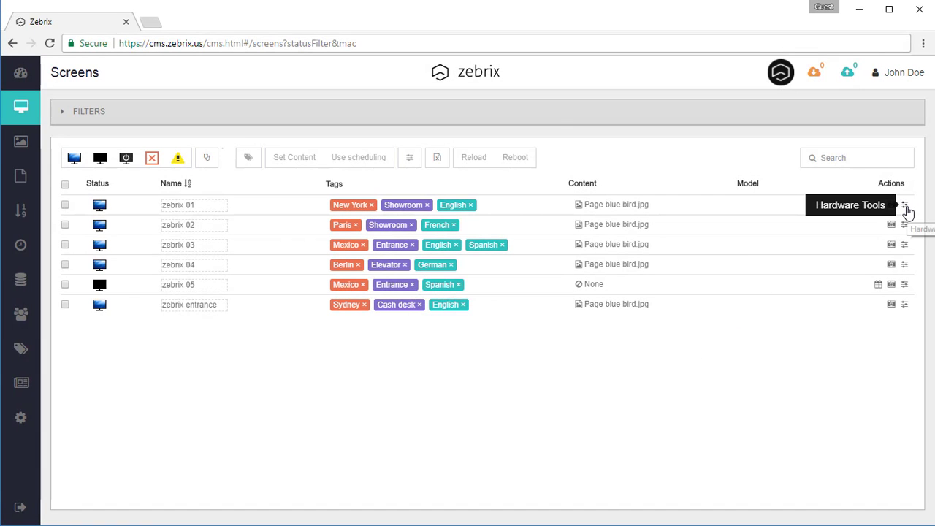
# Step: In the Hardware Tools for zebrix 01, set the volume to 40 and turn on Lock
pyautogui.click(905, 206)
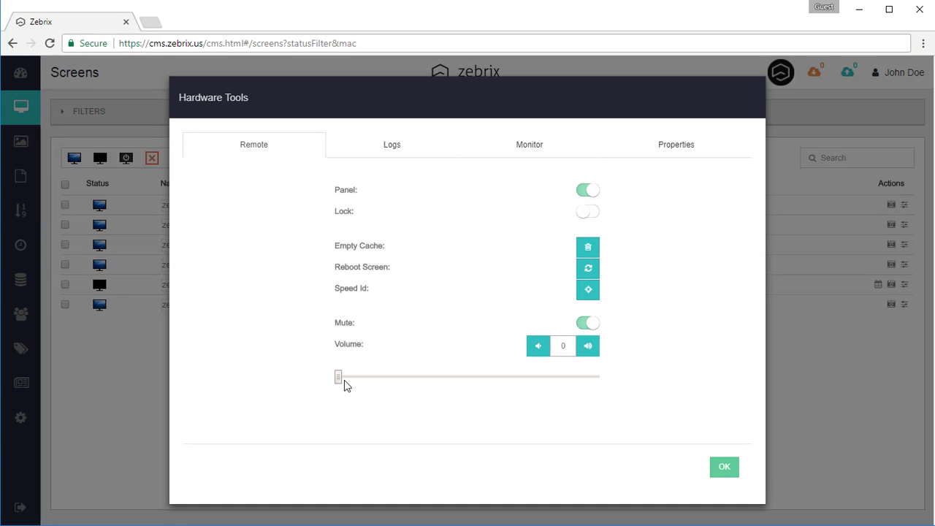
pyautogui.moveTo(342, 380); pyautogui.dragTo(449, 388)
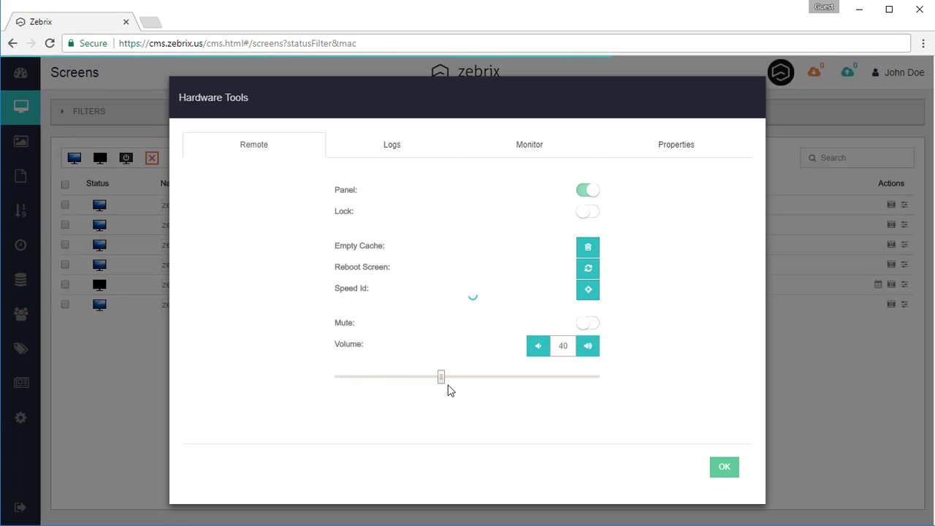
pyautogui.click(598, 216)
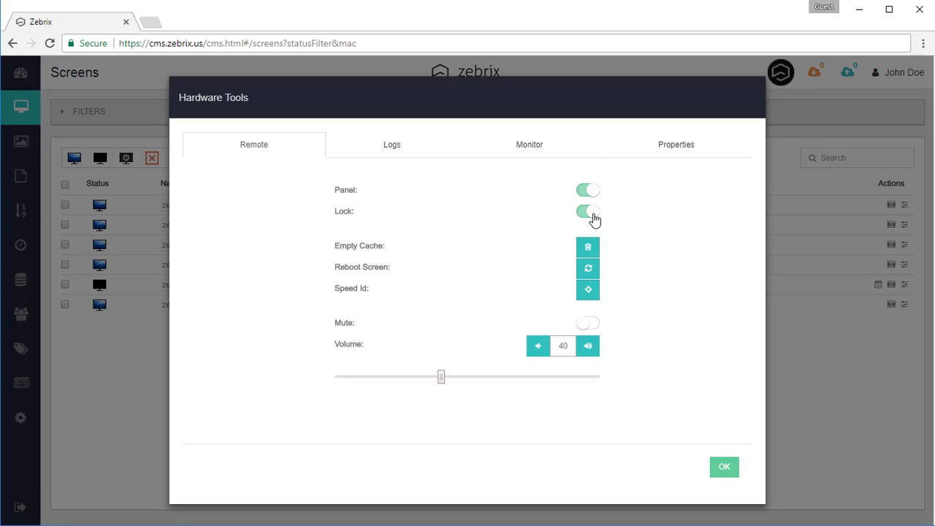
# Step: Examine the monitoring data of zebrix 01, including its uptime, temperature and firmware version, and close the Hardware Tools
pyautogui.click(553, 155)
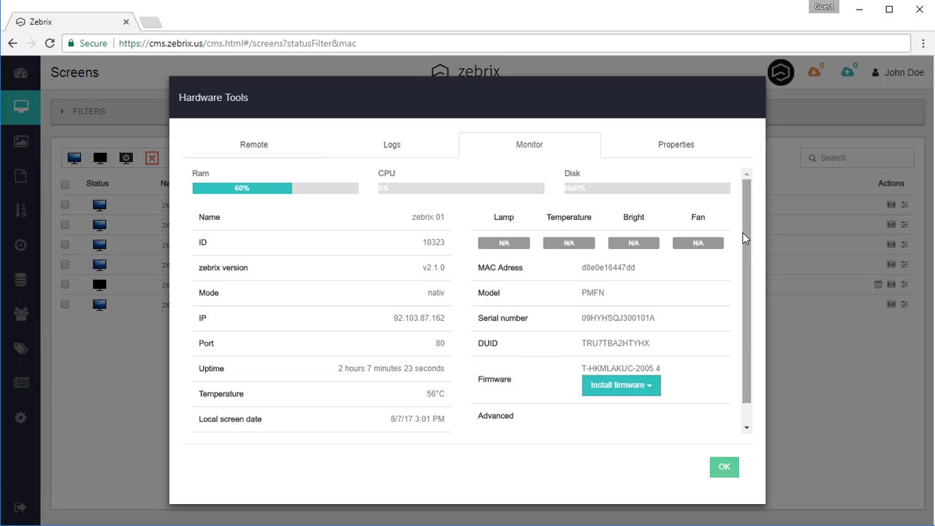
pyautogui.moveTo(742, 232); pyautogui.dragTo(744, 279)
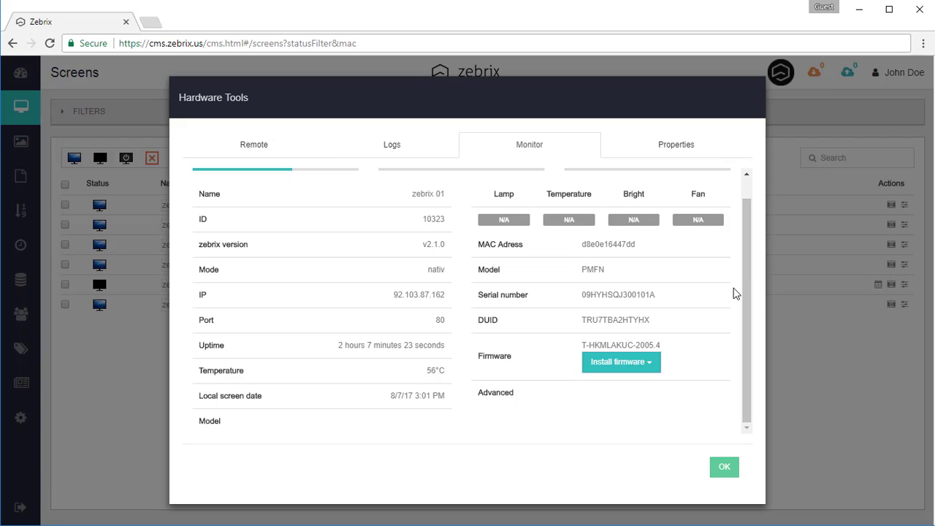
pyautogui.moveTo(336, 349); pyautogui.dragTo(438, 349)
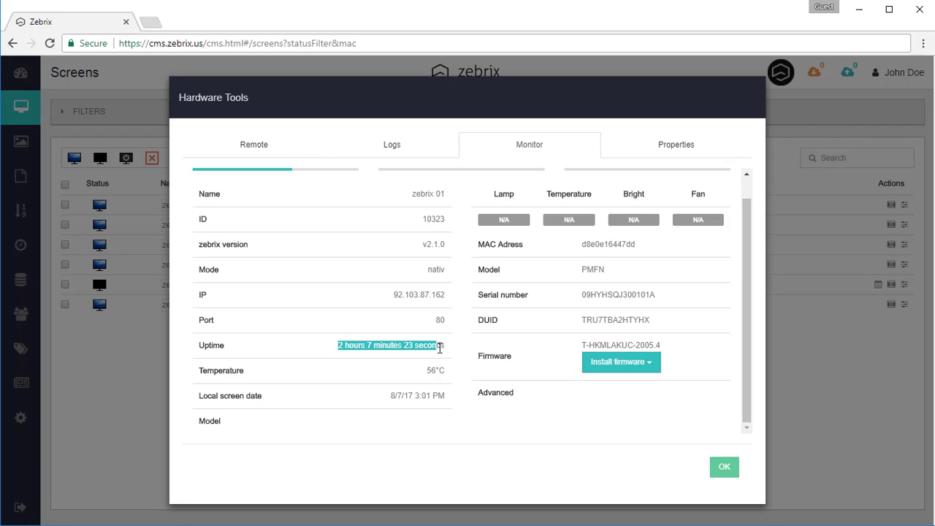
pyautogui.click(428, 369)
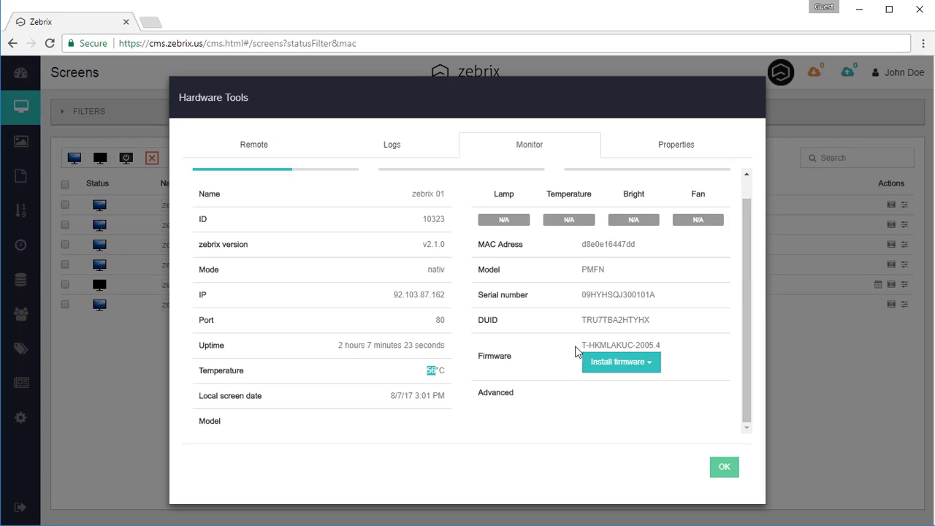
pyautogui.moveTo(582, 343); pyautogui.dragTo(676, 361)
pyautogui.click(695, 359)
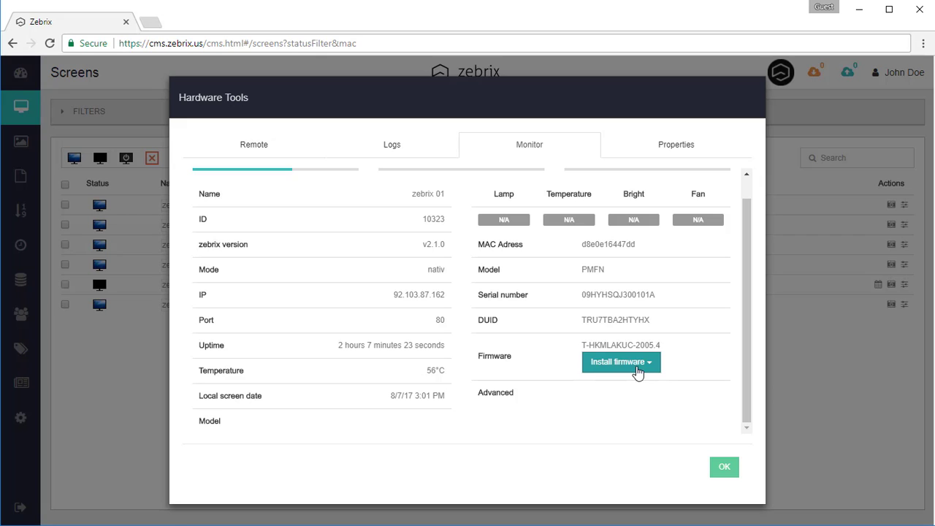
pyautogui.click(724, 467)
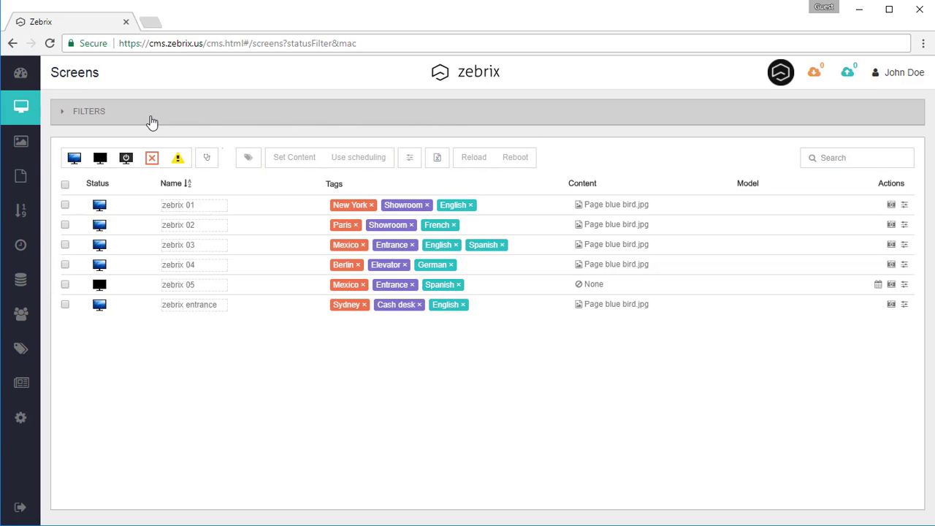
# Step: Filter the screens list by the city New York and the language English, and clear the filter after viewing
pyautogui.click(308, 115)
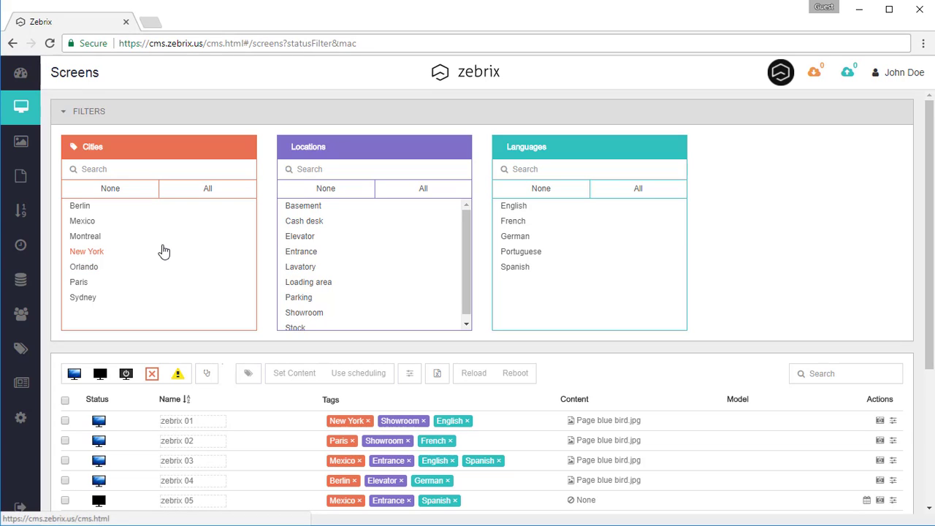
pyautogui.click(87, 253)
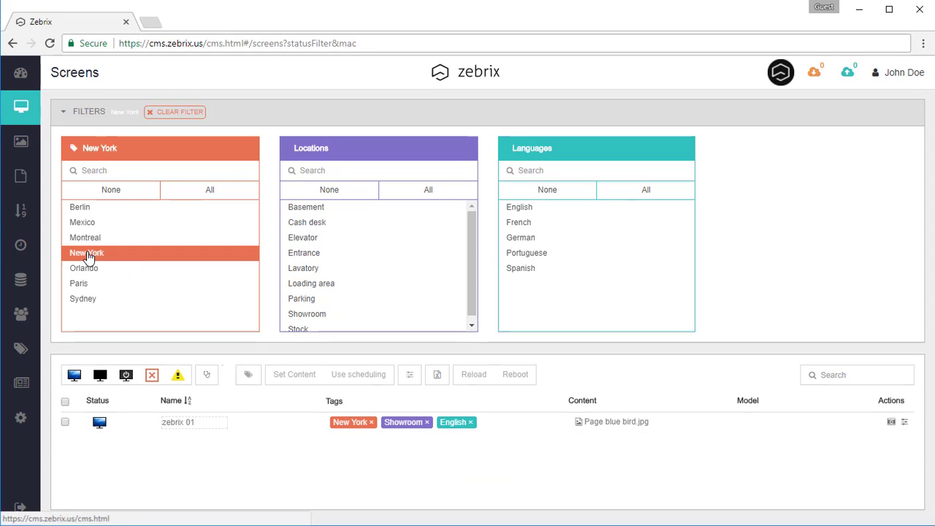
pyautogui.click(523, 208)
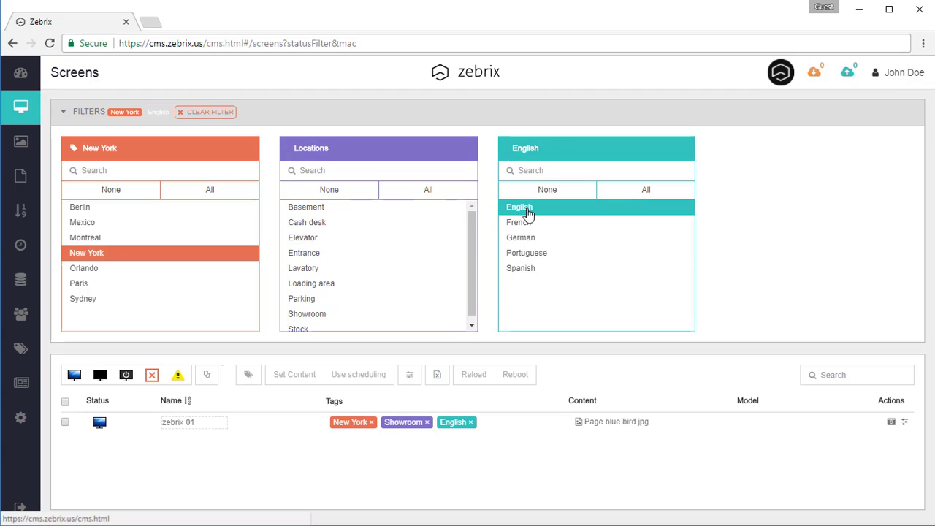
pyautogui.click(332, 117)
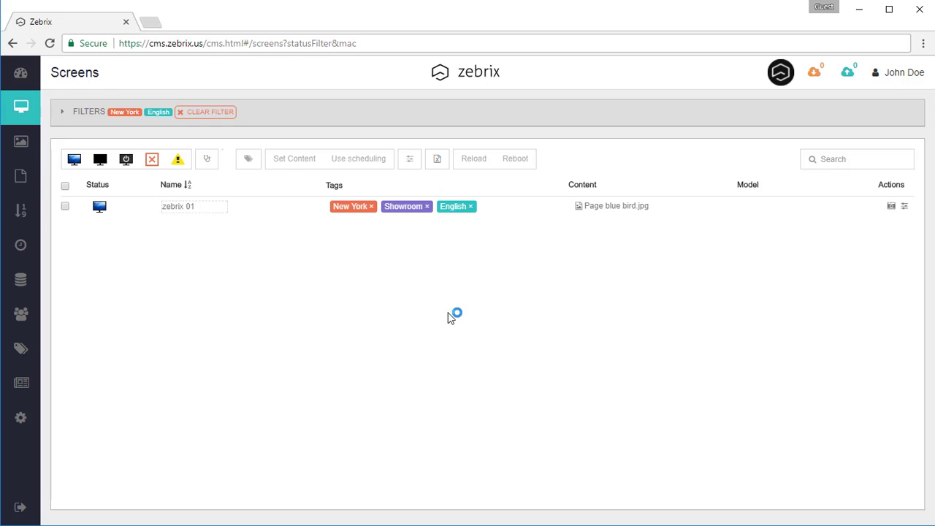
pyautogui.click(213, 114)
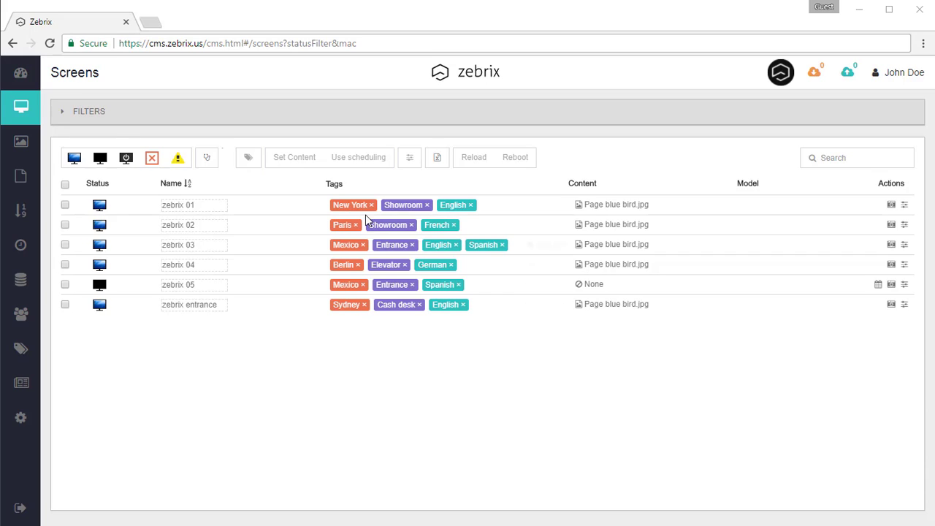
# Step: Review the available tag categories and add the French language tag to the screen zebrix 05
pyautogui.click(21, 349)
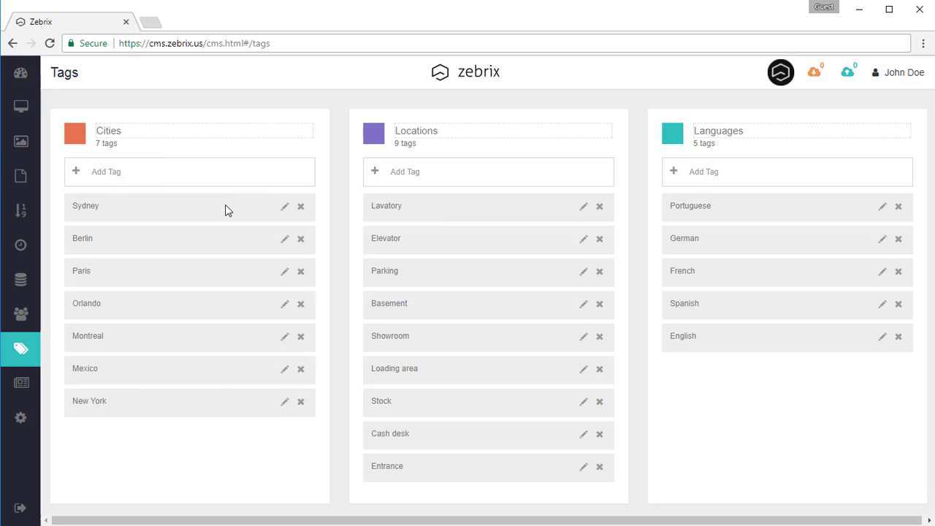
pyautogui.click(18, 103)
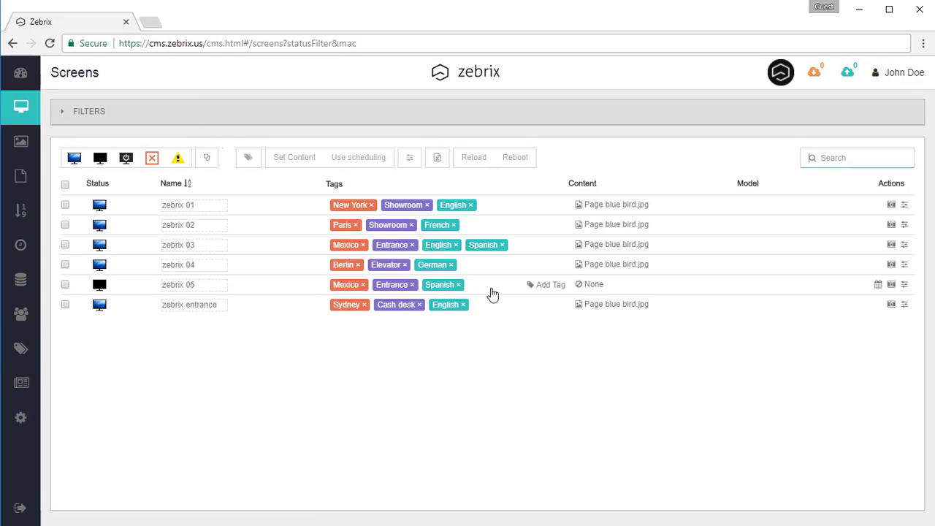
pyautogui.click(542, 285)
pyautogui.write('f')
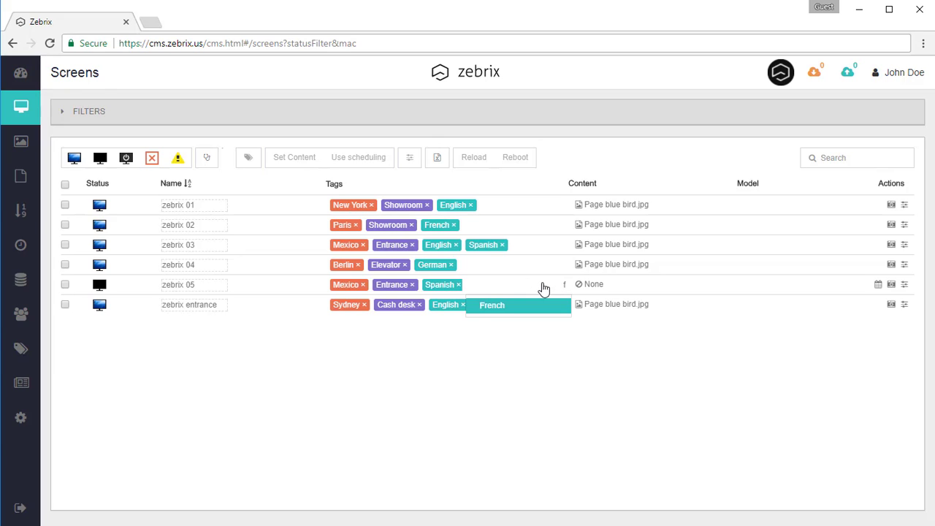
pyautogui.press('Return')
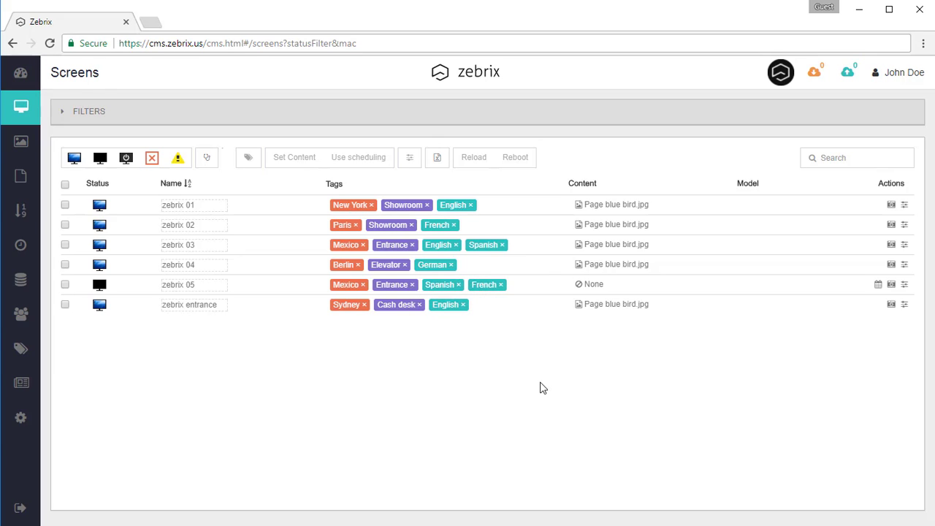
# Step: Upload AutoWallpaper_ 200033, 200036, 200108 and 200131 from the Cars folder to the media library and check the upload status
pyautogui.click(20, 144)
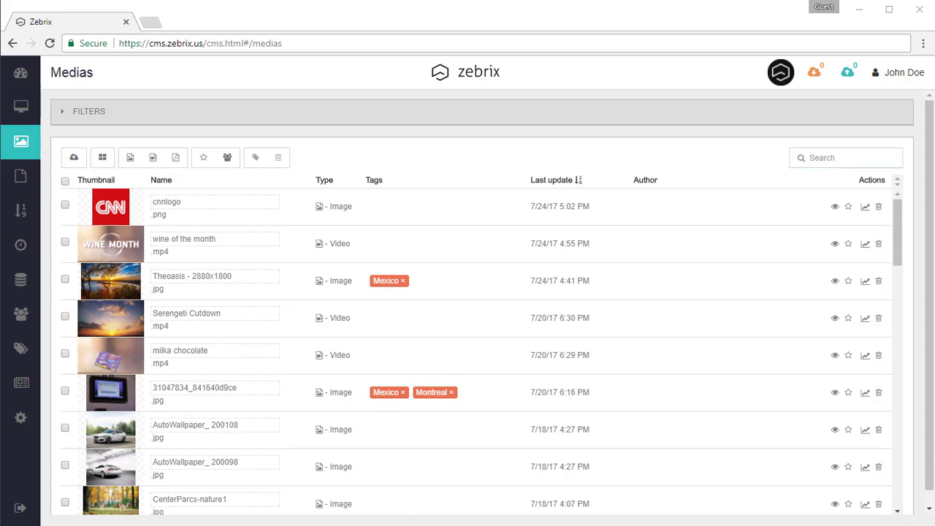
pyautogui.moveTo(394, 523); pyautogui.dragTo(493, 350)
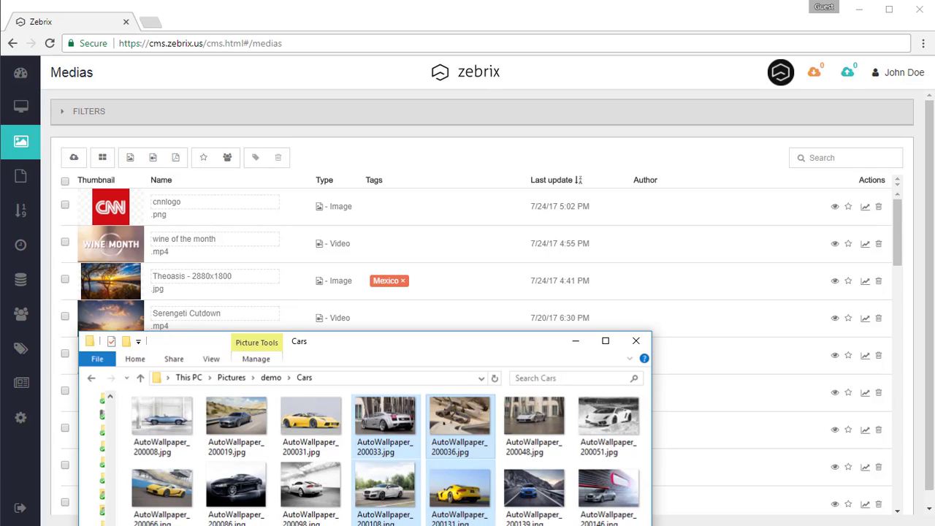
pyautogui.moveTo(379, 524); pyautogui.dragTo(463, 430)
pyautogui.moveTo(463, 422); pyautogui.dragTo(543, 228)
pyautogui.click(846, 73)
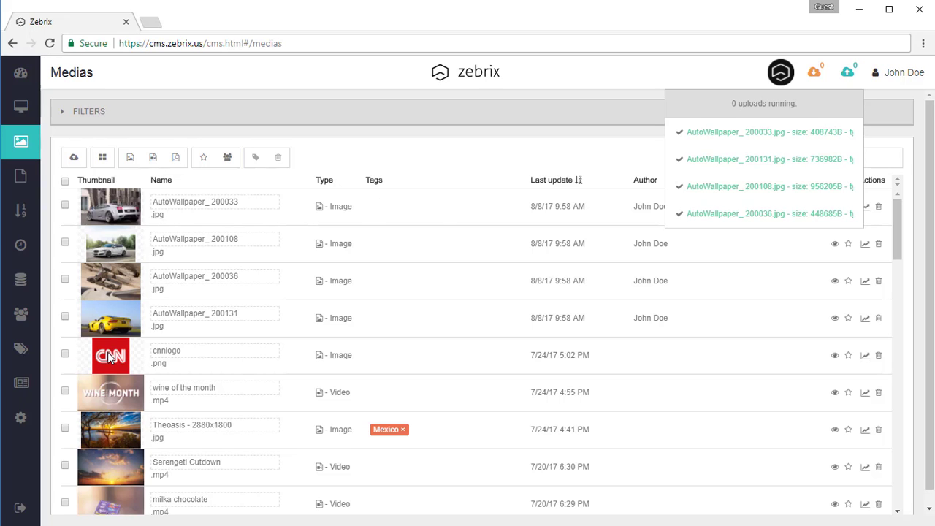
pyautogui.hotkey('alt', 'Tab')
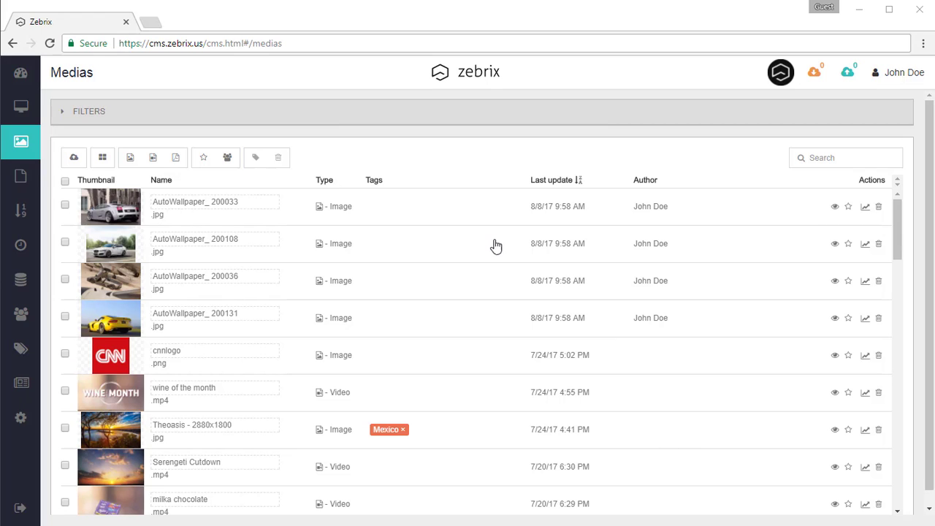
# Step: Tag the image AutoWallpaper_ 200033 with Showroom and the image AutoWallpaper_ 200108 with Berlin
pyautogui.click(413, 212)
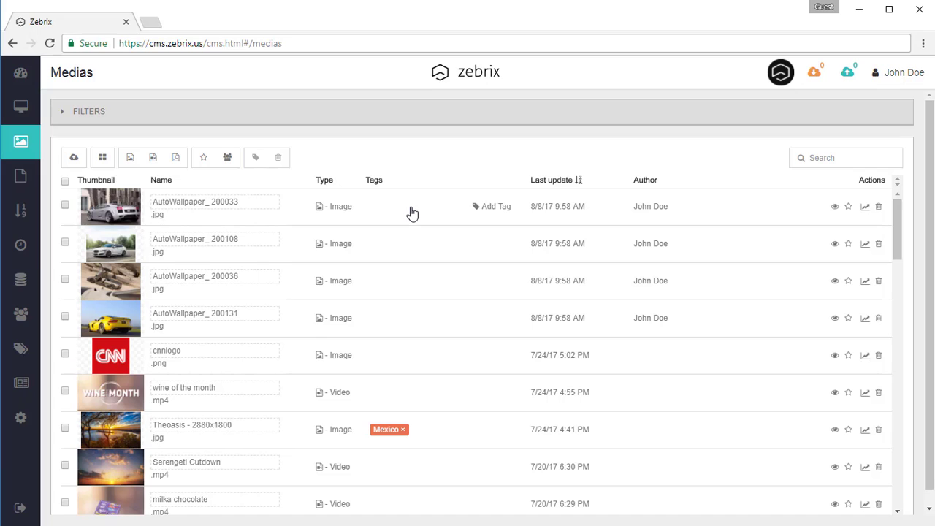
pyautogui.write('sho')
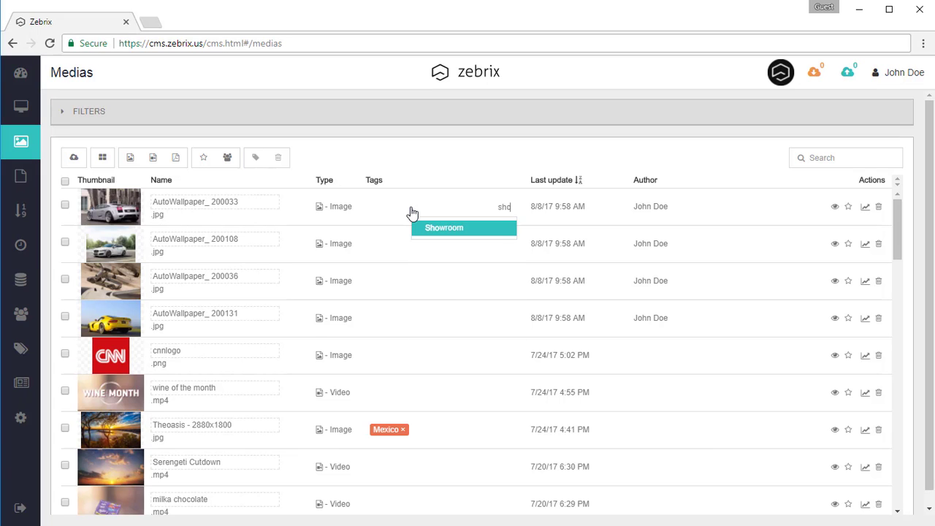
pyautogui.press('Return')
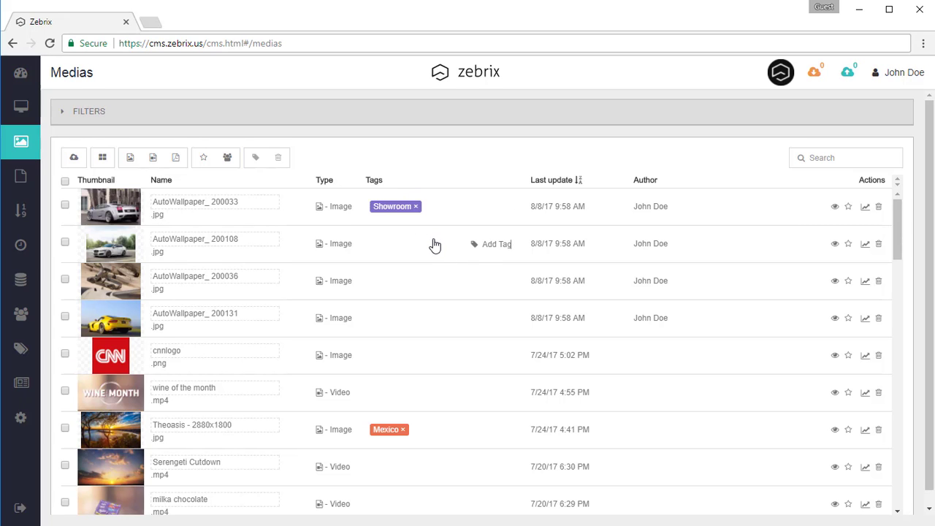
pyautogui.write('berl')
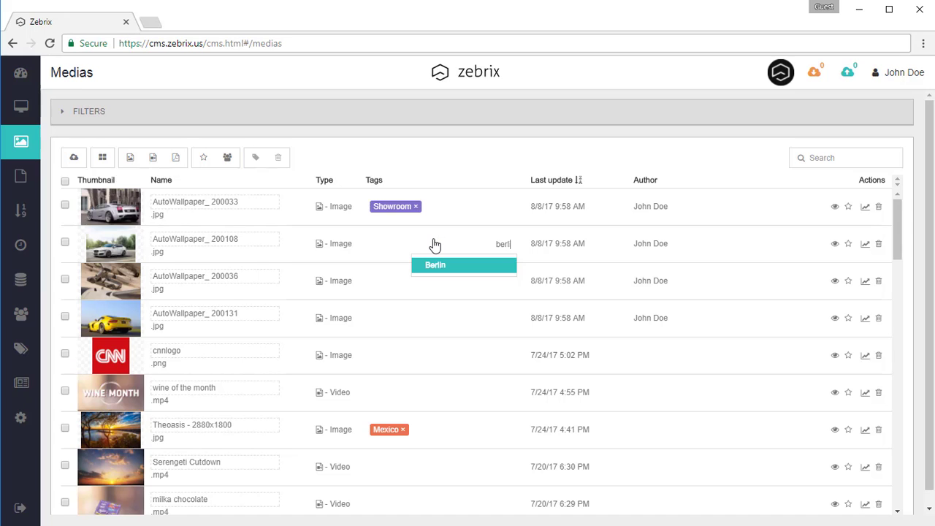
pyautogui.press('Return')
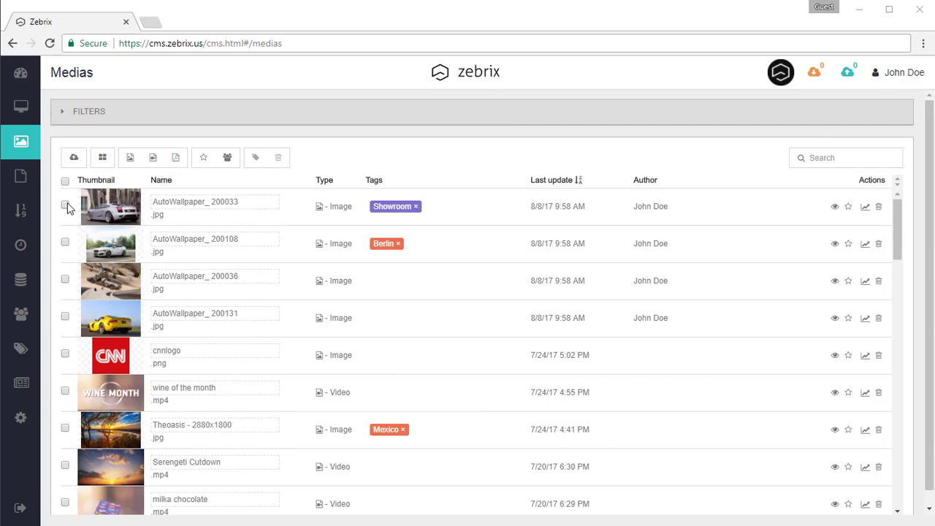
# Step: Open the content selection for the screens zebrix 01 and zebrix 02 and review the available images, videos, pages and playlists
pyautogui.click(21, 108)
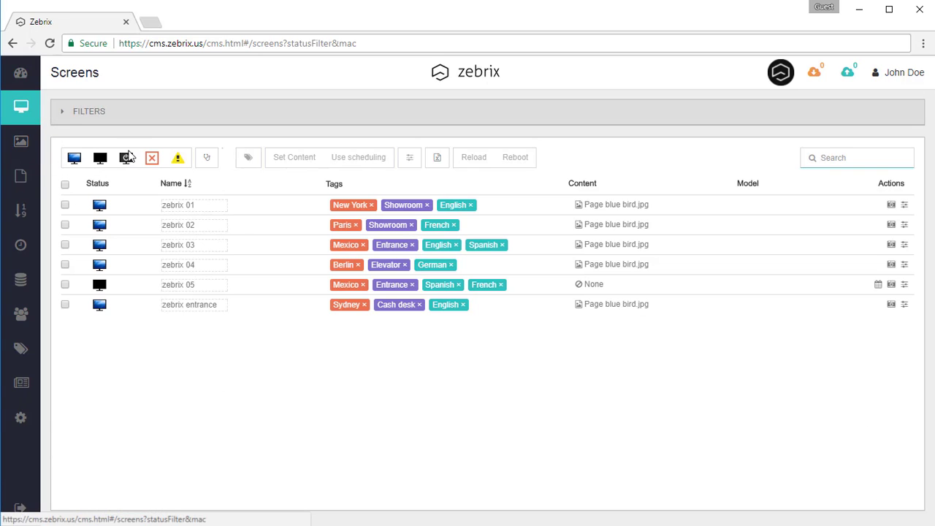
pyautogui.click(65, 205)
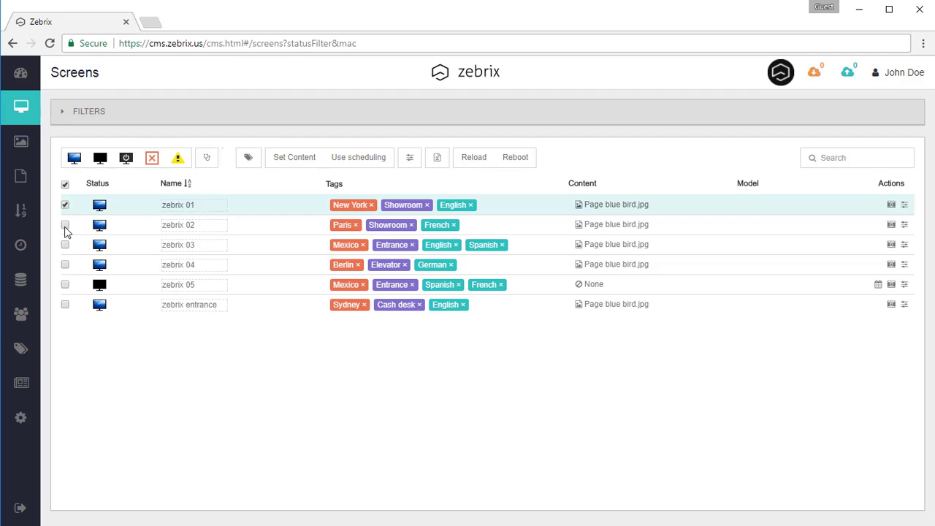
pyautogui.click(65, 226)
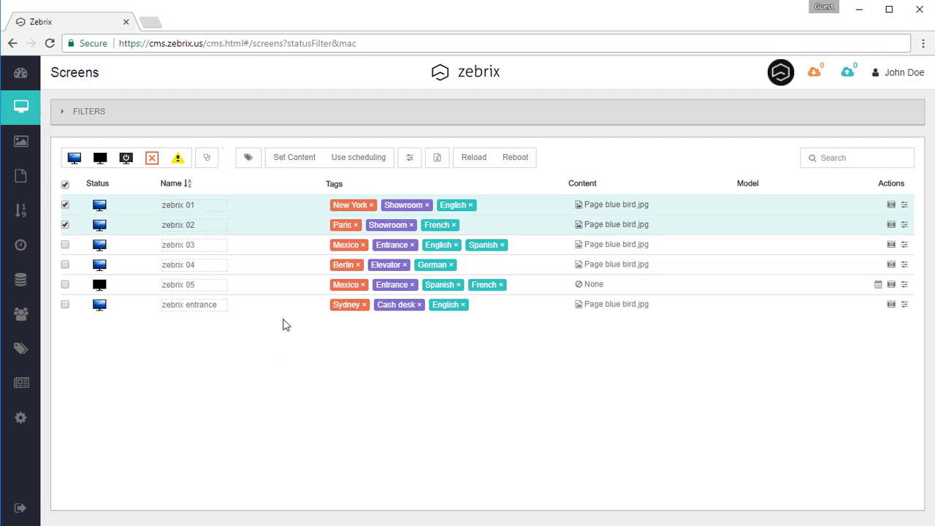
pyautogui.click(300, 159)
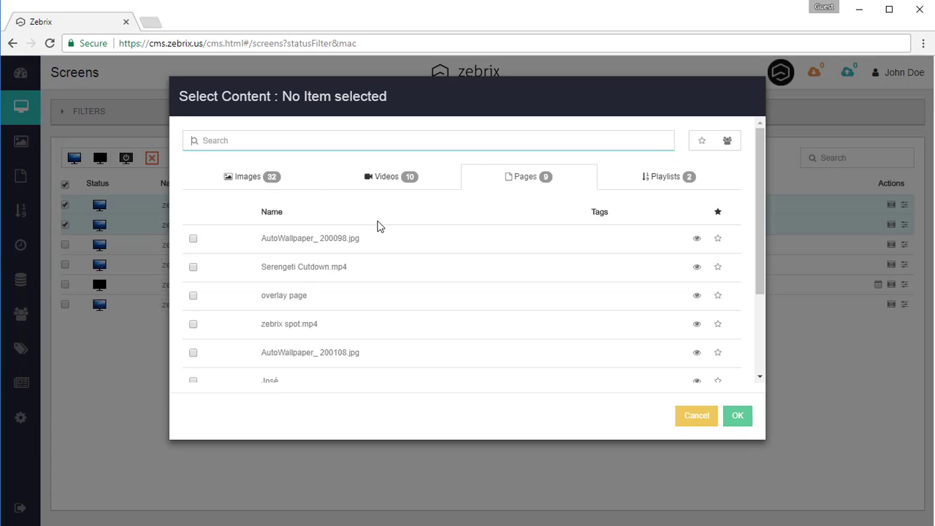
pyautogui.click(261, 185)
pyautogui.click(420, 187)
pyautogui.click(559, 187)
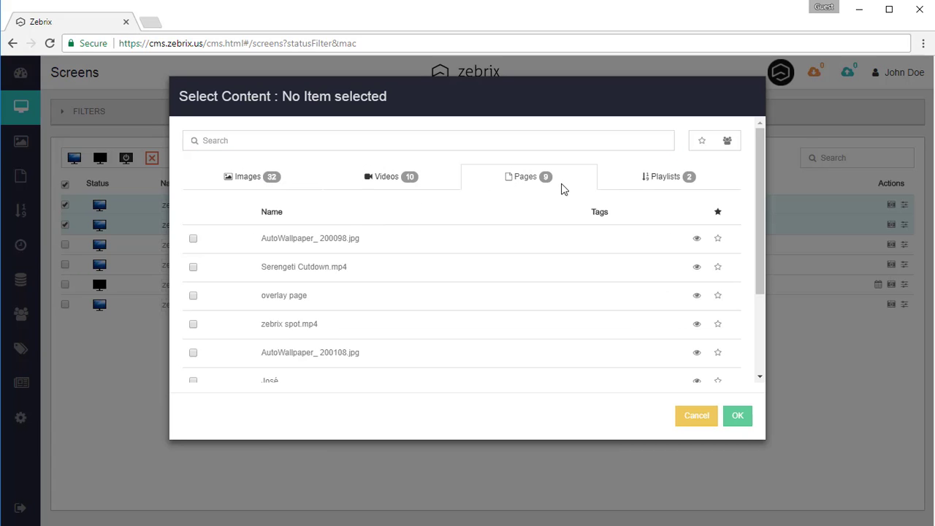
pyautogui.click(671, 182)
# Step: Set the image AutoWallpaper_ 200033.jpg as the content of the selected screens, accepting the creation of its page
pyautogui.click(236, 181)
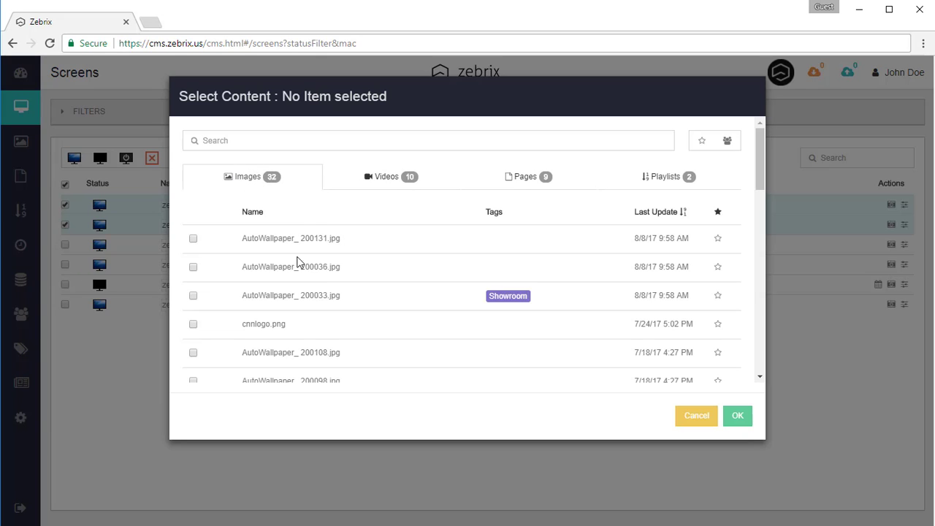
pyautogui.moveTo(268, 305)
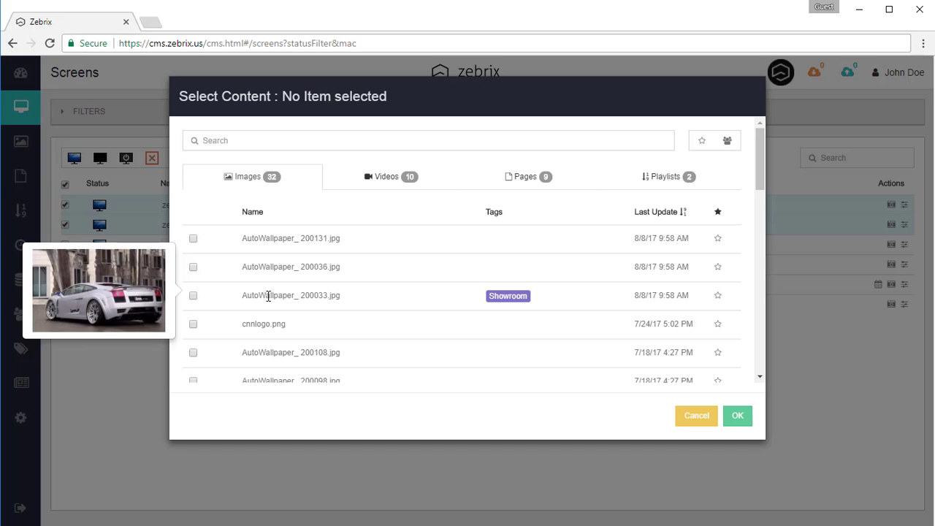
pyautogui.click(269, 295)
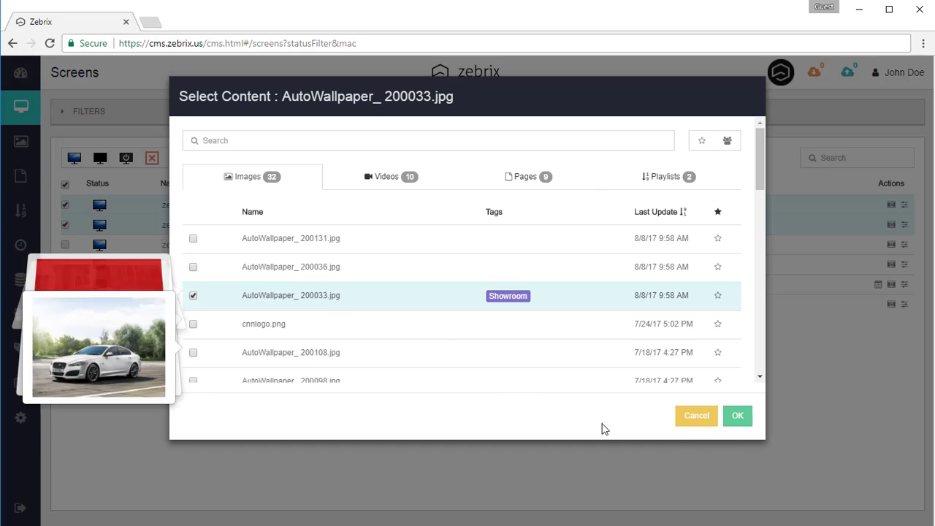
pyautogui.click(740, 419)
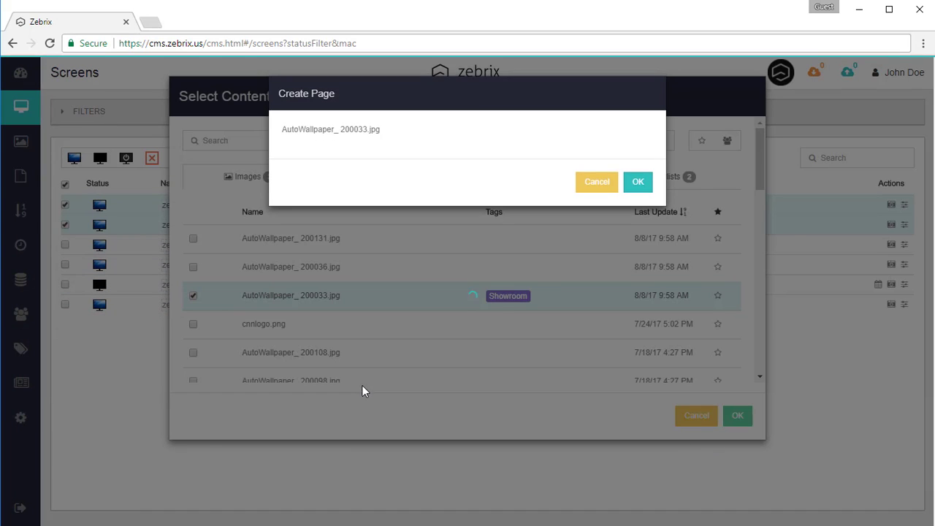
pyautogui.click(635, 187)
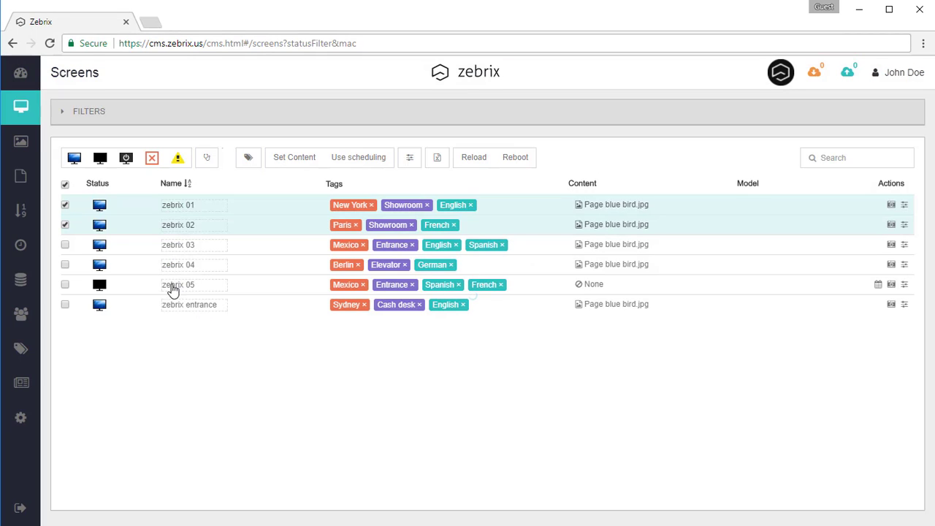
# Step: View a remote screenshot of zebrix 01 to check the displayed image, and close it
pyautogui.moveTo(143, 244)
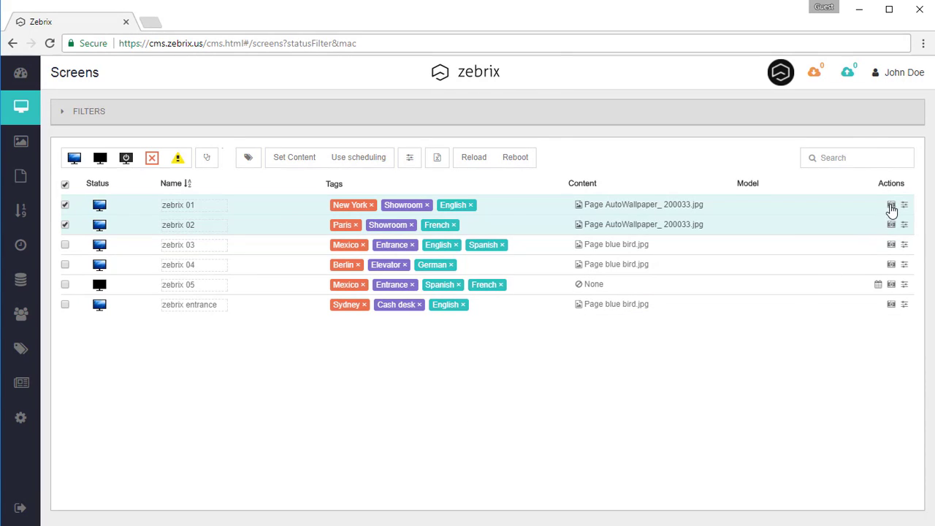
pyautogui.click(891, 207)
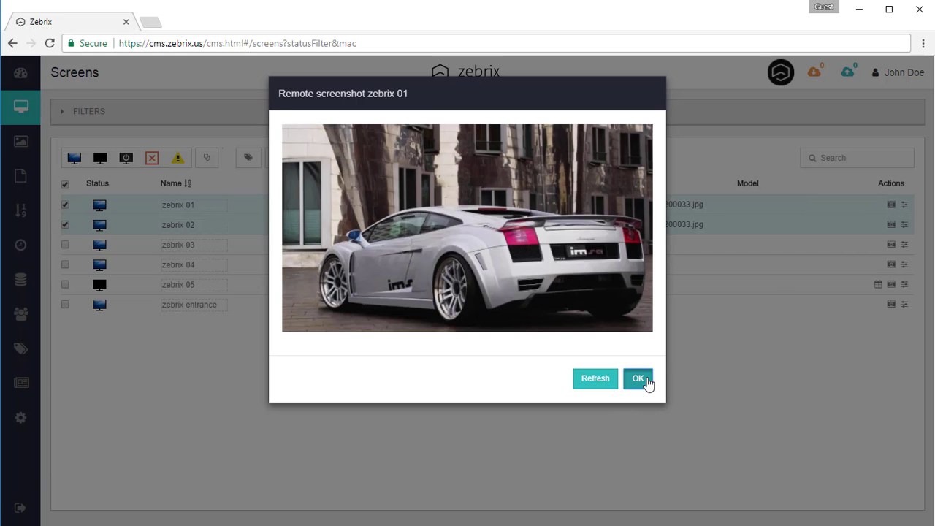
pyautogui.click(643, 380)
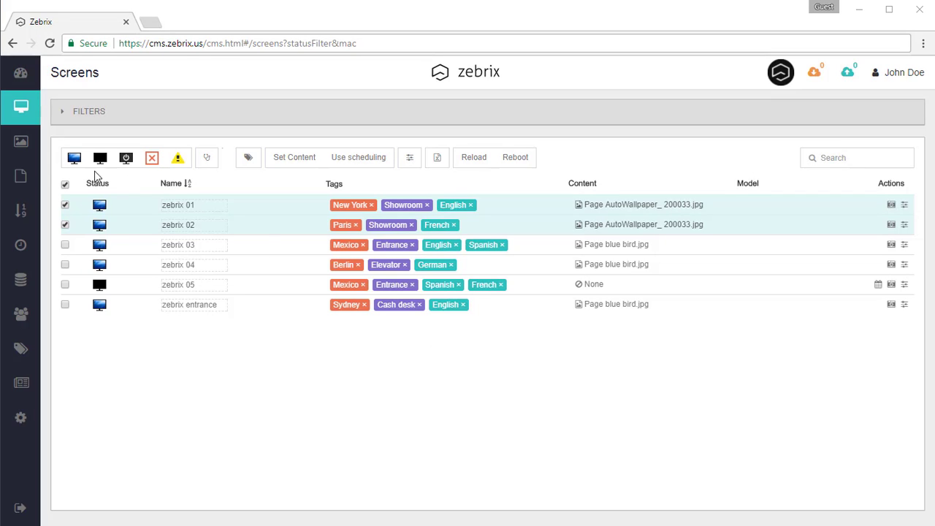
# Step: Upload calvin klein.mp4 from the demo video folder to the media library and check the upload status
pyautogui.click(22, 143)
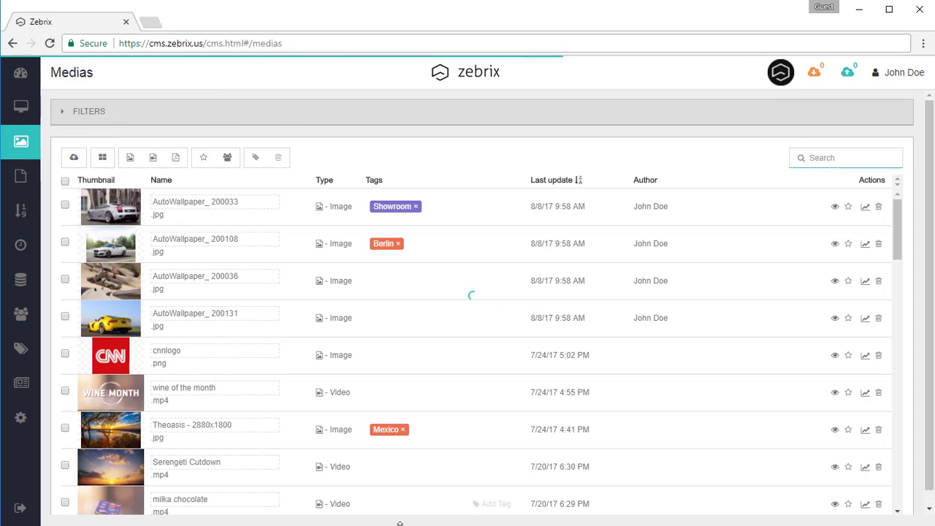
pyautogui.moveTo(446, 450); pyautogui.dragTo(415, 251)
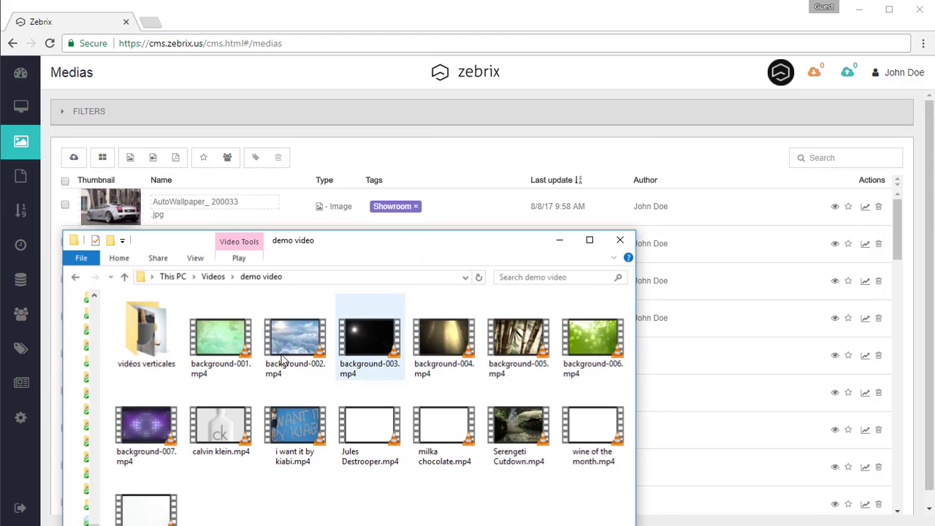
pyautogui.moveTo(215, 431); pyautogui.dragTo(501, 183)
pyautogui.click(845, 86)
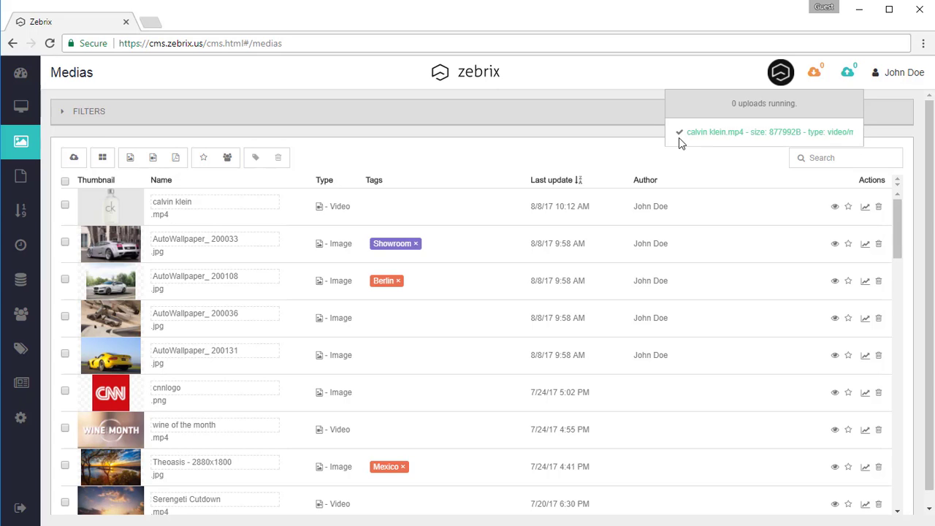
# Step: Set the video calvin klein.mp4 as the content of the screen zebrix 01 and check it with a remote screenshot
pyautogui.click(22, 108)
pyautogui.click(65, 206)
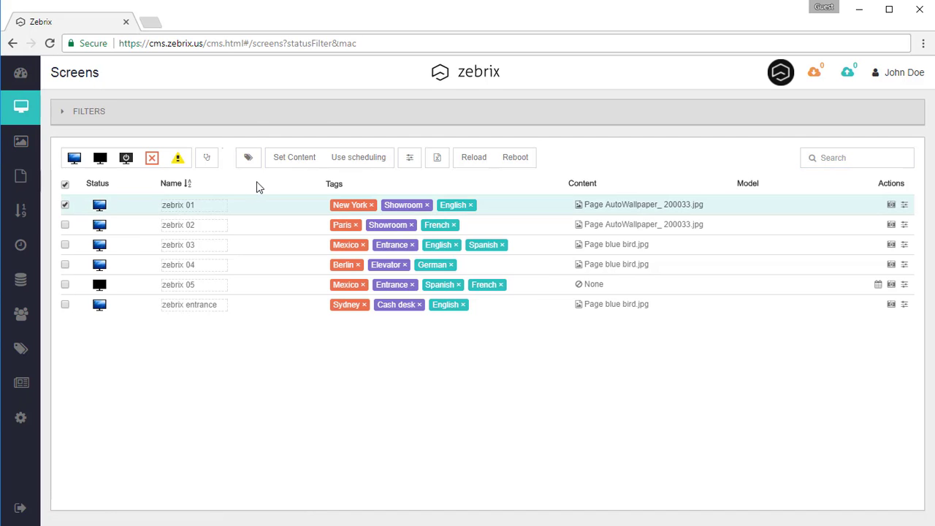
pyautogui.click(296, 161)
pyautogui.click(428, 180)
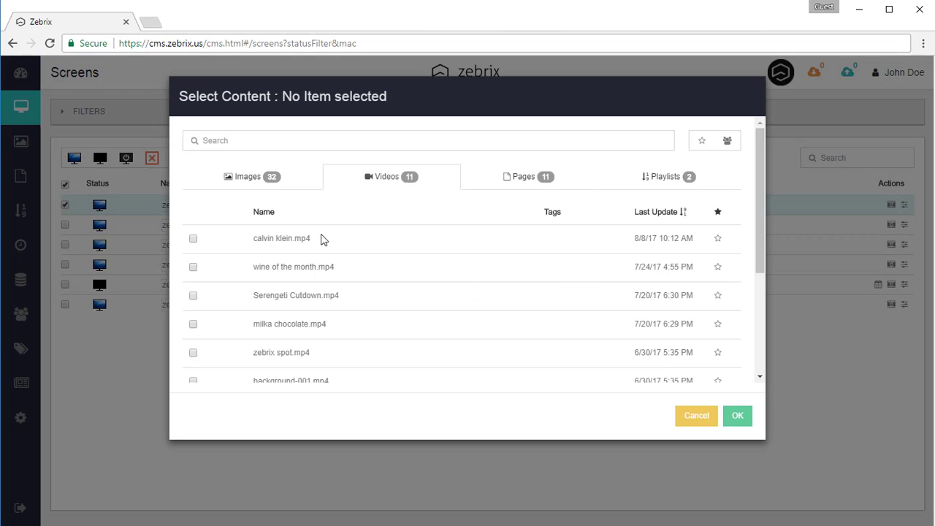
pyautogui.click(323, 239)
pyautogui.click(739, 418)
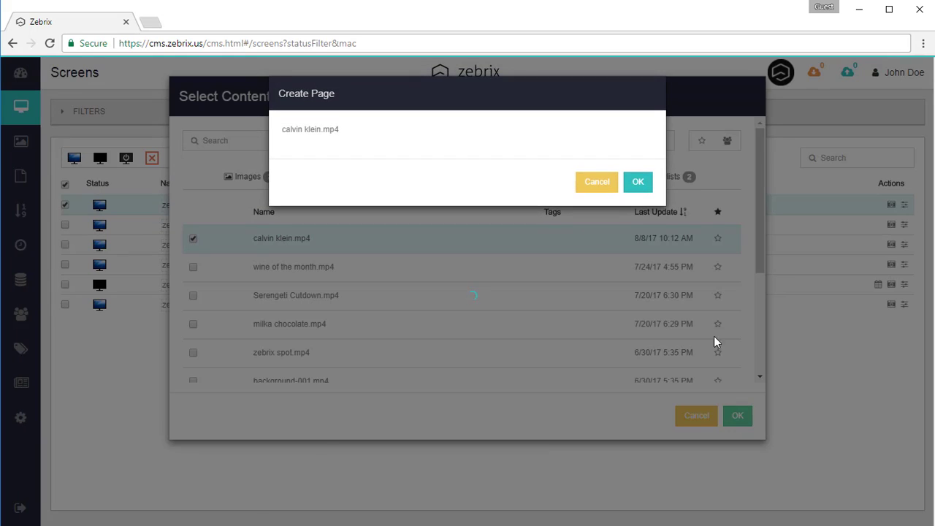
pyautogui.click(639, 184)
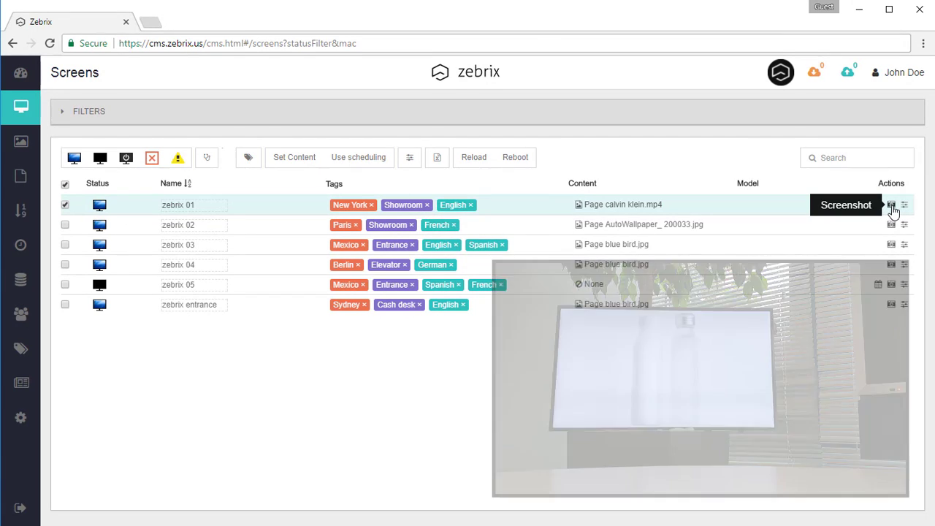
pyautogui.click(892, 207)
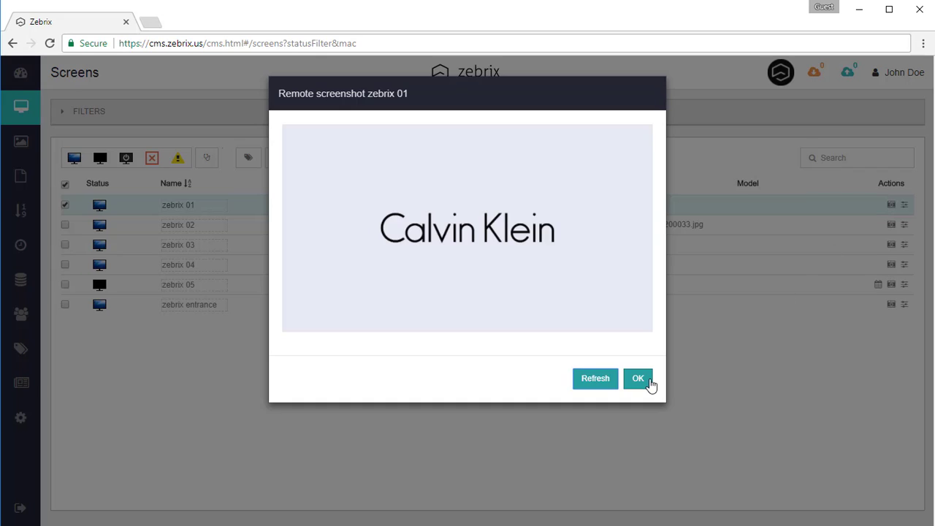
pyautogui.click(639, 379)
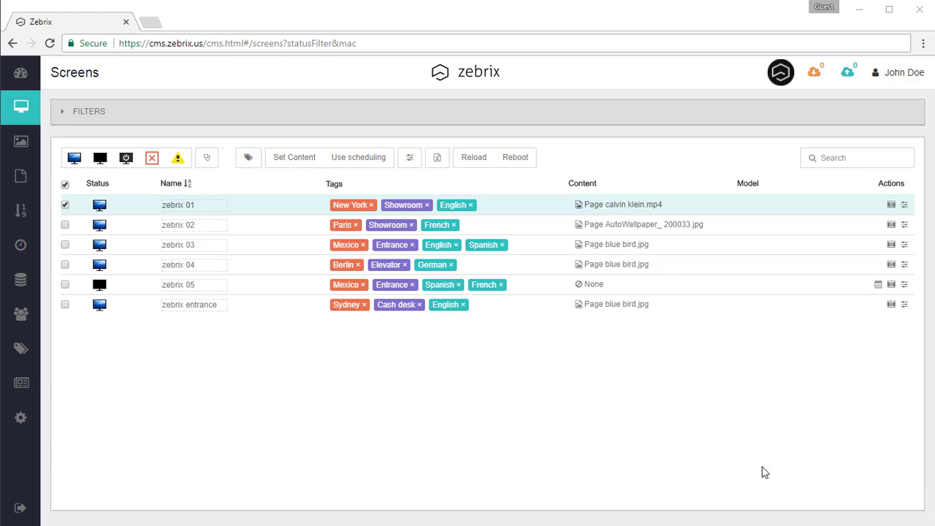
# Step: Create a new playlist named "playlist 1"
pyautogui.click(19, 212)
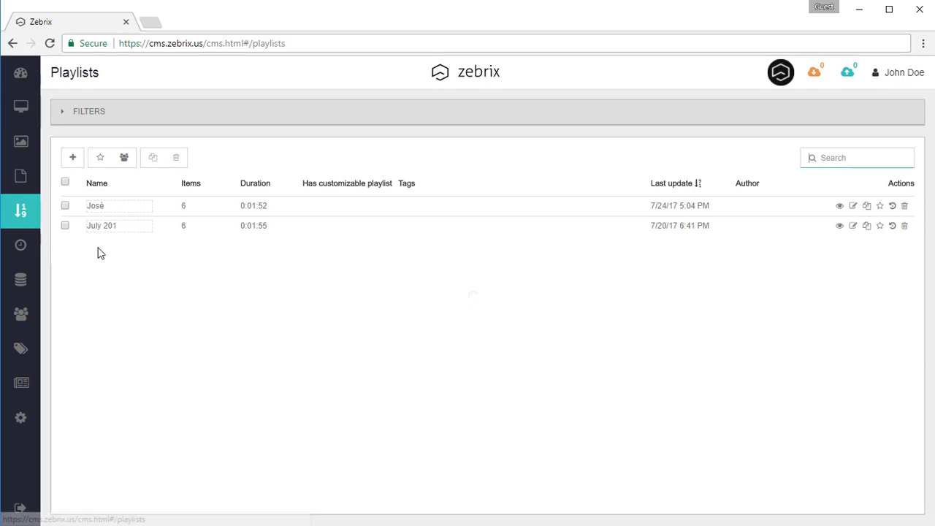
pyautogui.click(72, 159)
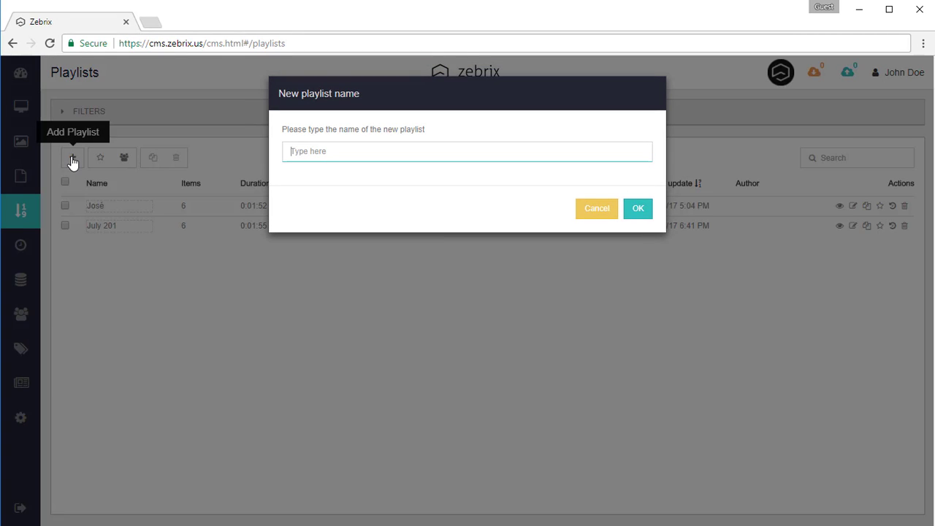
pyautogui.write('playlist 1')
pyautogui.press('Return')
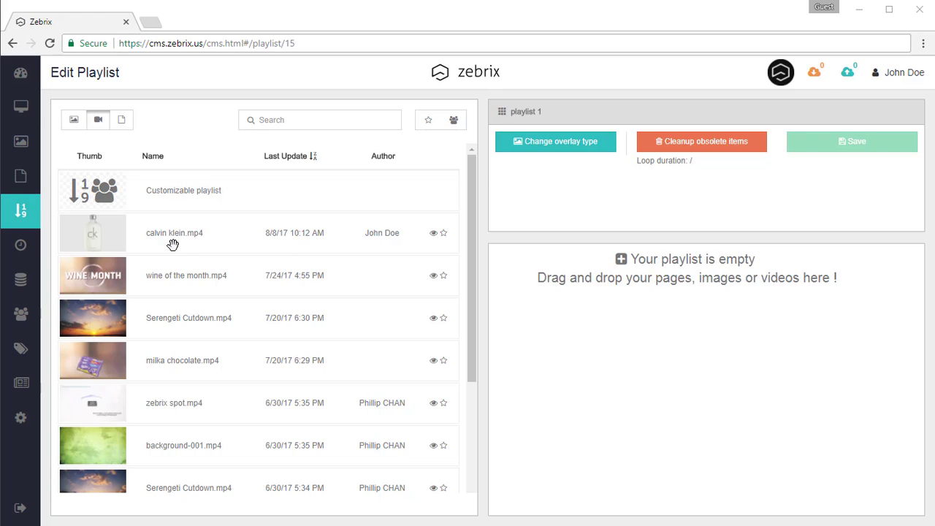
# Step: Add the videos calvin klein.mp4, wine of the month.mp4 and Serengeti Cutdown.mp4 to the playlist in that order
pyautogui.moveTo(173, 244); pyautogui.dragTo(570, 292)
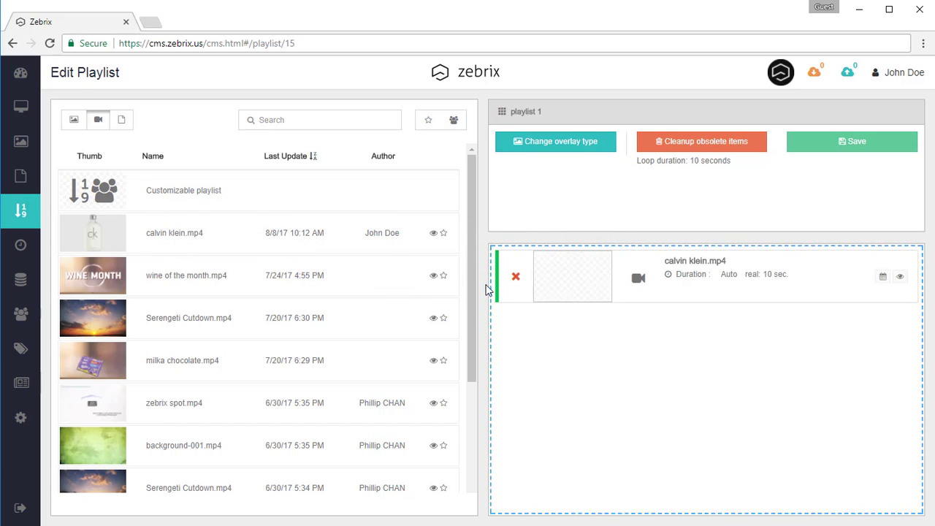
pyautogui.moveTo(234, 273); pyautogui.dragTo(621, 351)
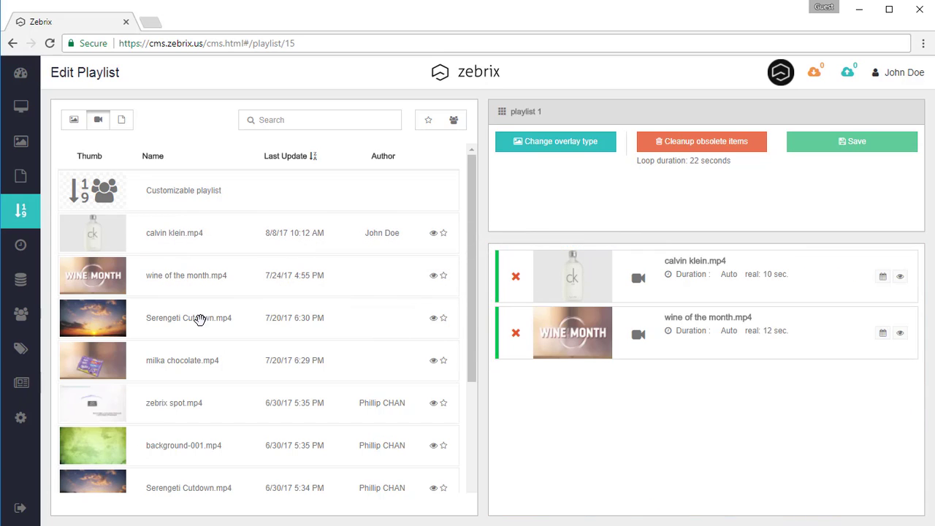
pyautogui.moveTo(199, 320); pyautogui.dragTo(598, 390)
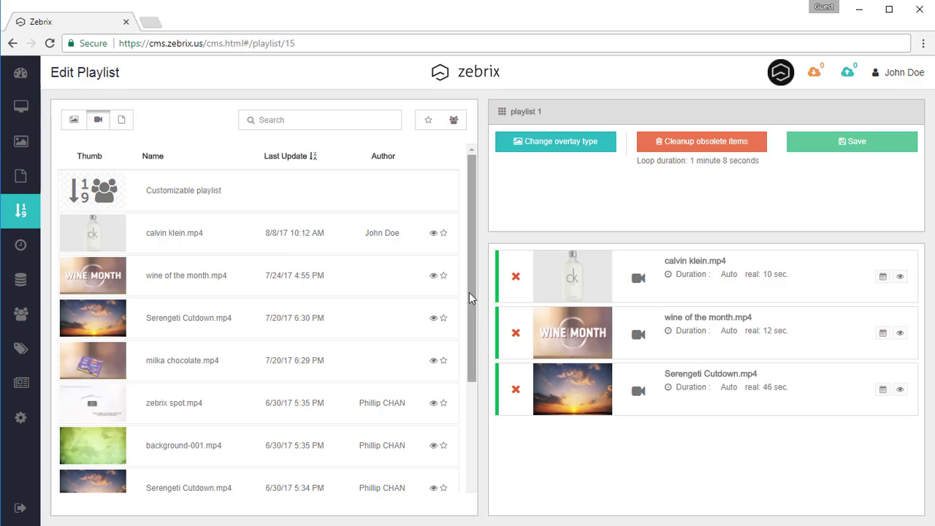
# Step: Insert the image AutoWallpaper_ 200033.jpg after calvin klein.mp4 and AutoWallpaper_ 200108.jpg after wine of the month.mp4 in the playlist
pyautogui.click(74, 121)
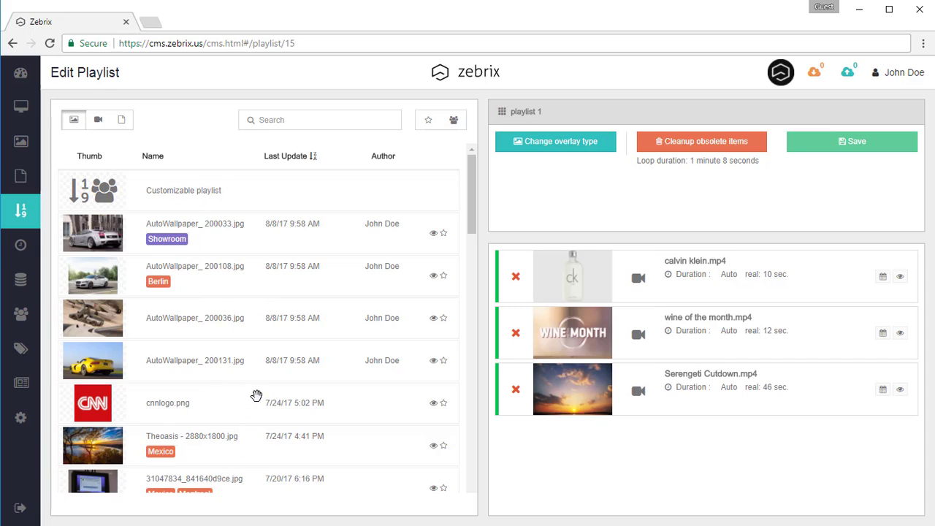
pyautogui.moveTo(214, 235); pyautogui.dragTo(657, 332)
pyautogui.moveTo(193, 280); pyautogui.dragTo(665, 453)
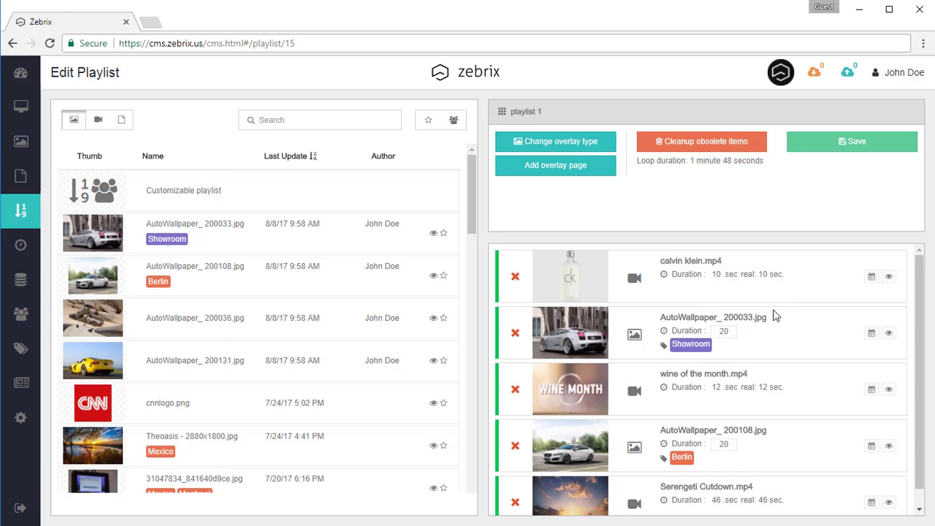
# Step: Set the playlist durations of AutoWallpaper_ 200033.jpg to 10 and AutoWallpaper_ 200108.jpg to 5 seconds, and save the playlist
pyautogui.click(732, 338)
pyautogui.write('10')
pyautogui.press('Return')
pyautogui.click(734, 450)
pyautogui.write('5')
pyautogui.click(878, 149)
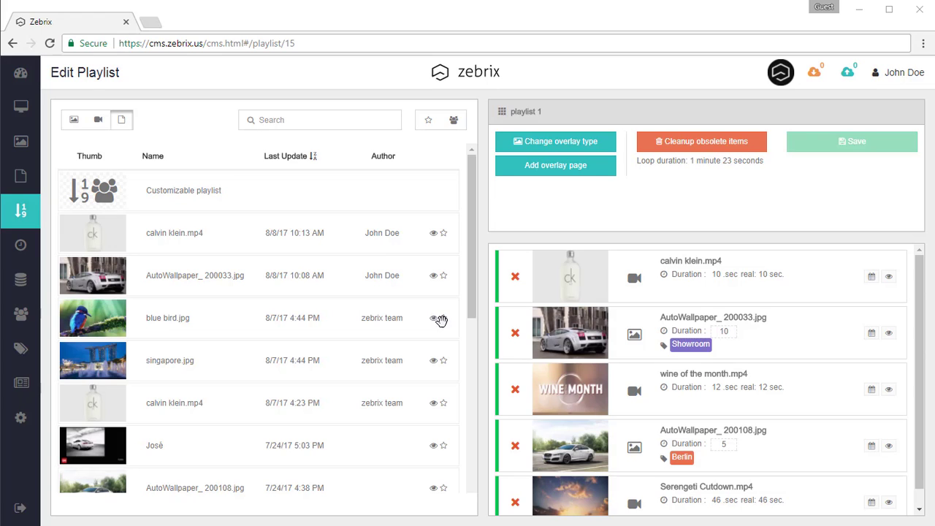
# Step: Switch the screens zebrix 01, zebrix 02 and zebrix 03 from fixed content to scheduling
pyautogui.click(22, 107)
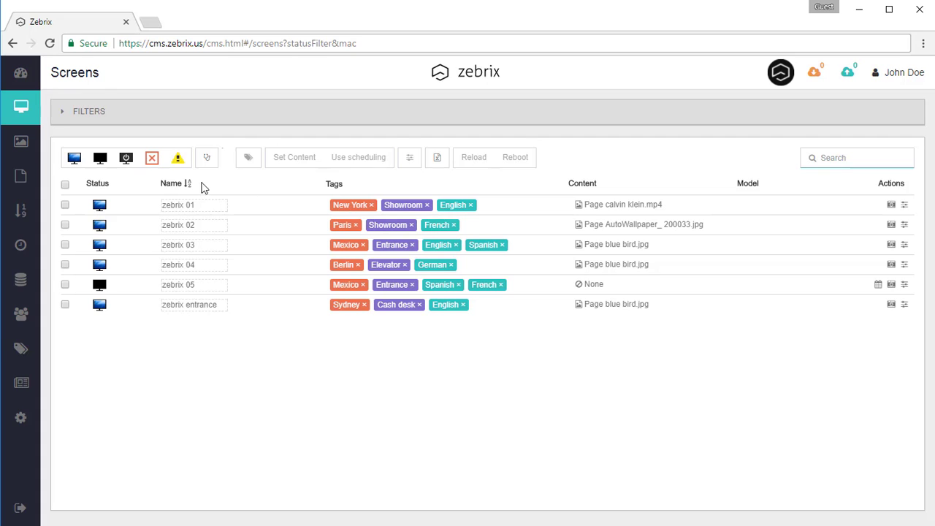
pyautogui.click(65, 205)
pyautogui.click(65, 224)
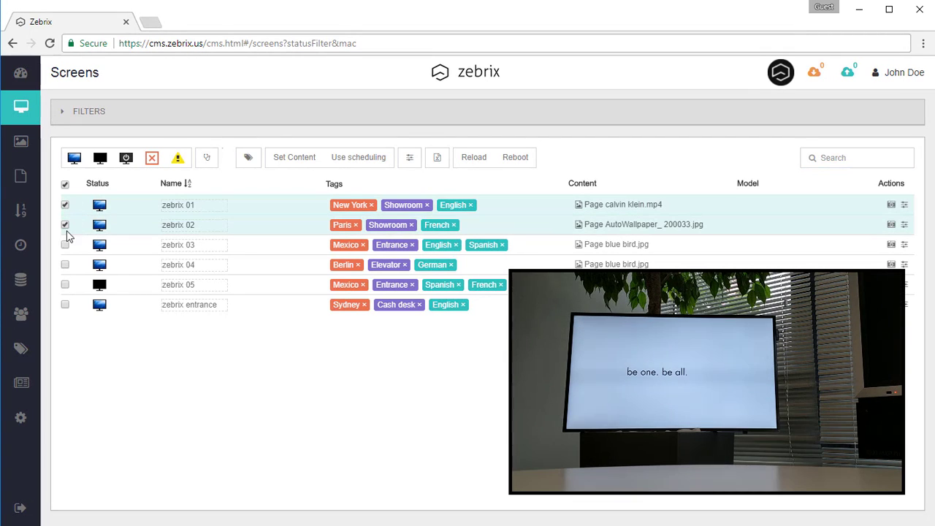
pyautogui.click(65, 245)
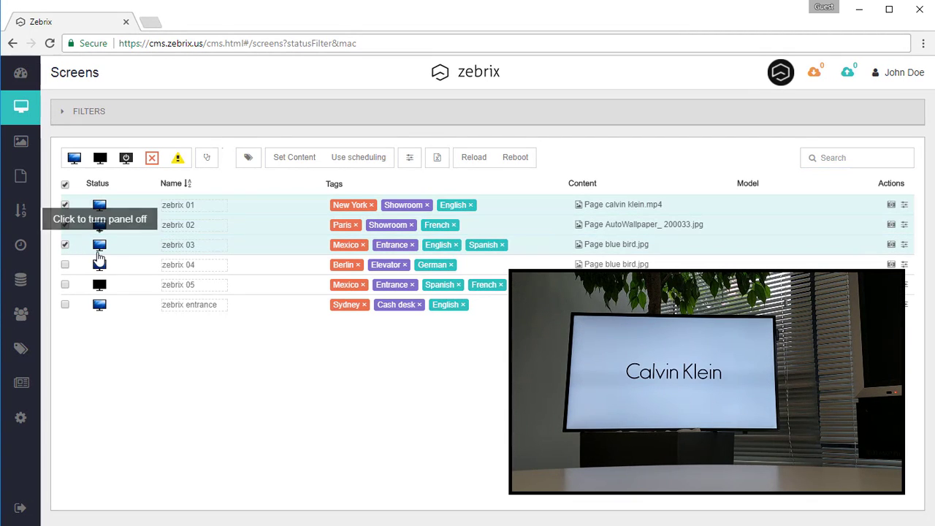
pyautogui.click(368, 160)
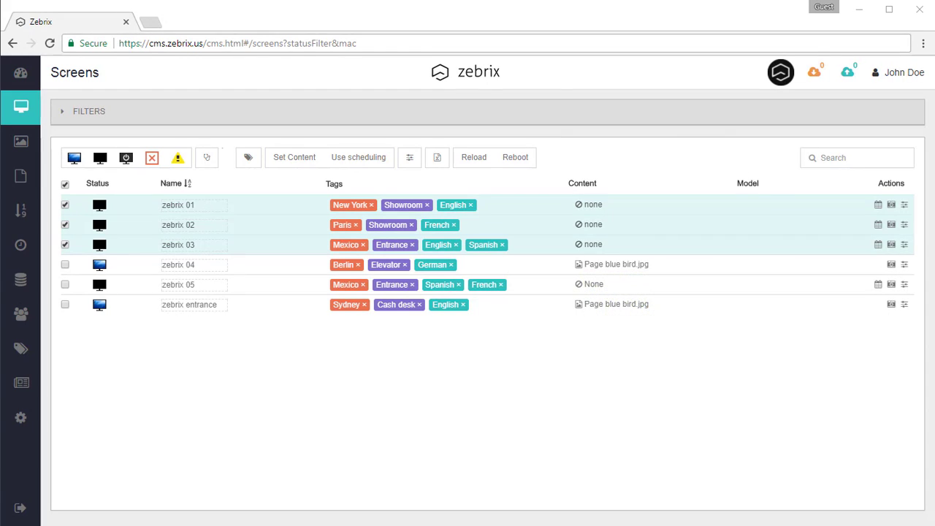
# Step: Create a new schedule targeting the selection of screens tagged with the location Showroom
pyautogui.click(20, 248)
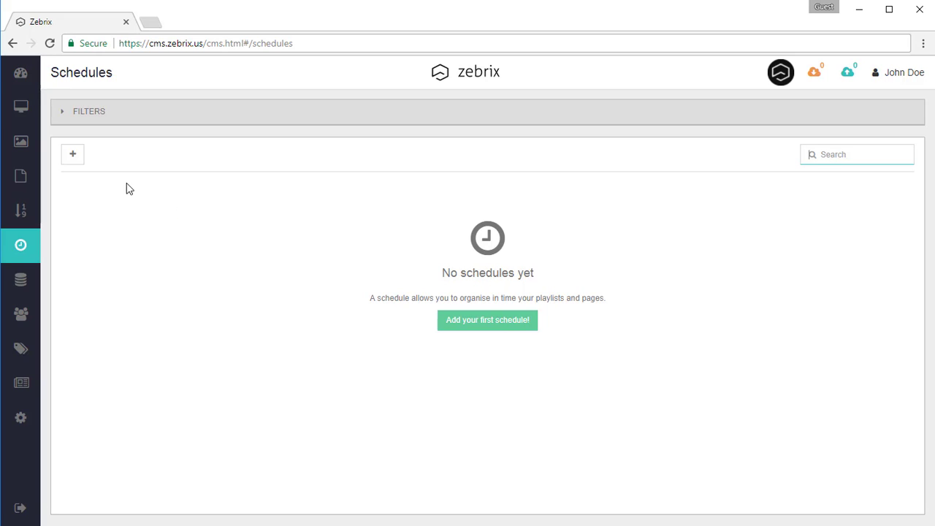
pyautogui.click(74, 157)
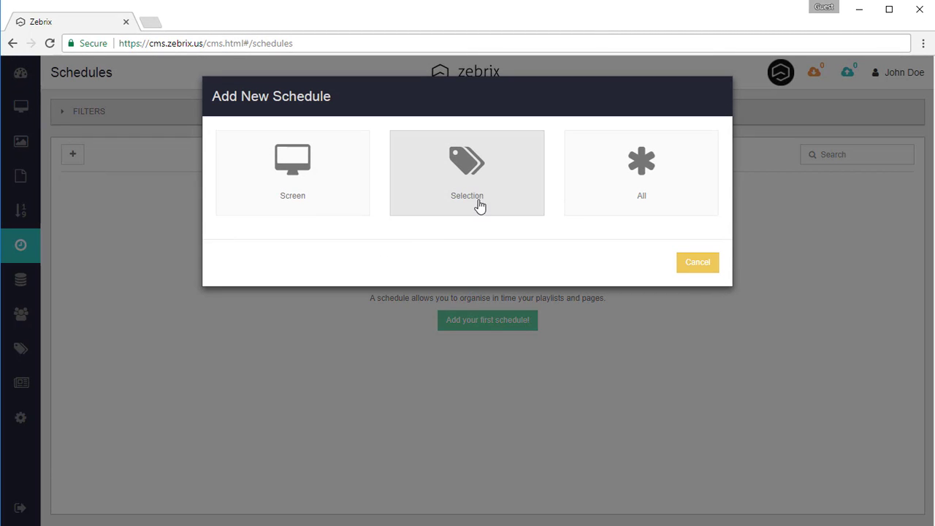
pyautogui.click(504, 203)
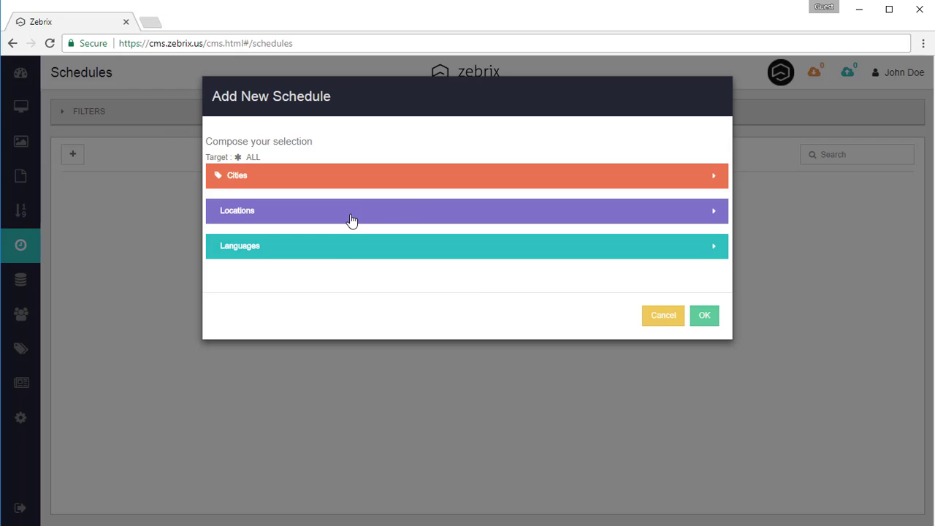
pyautogui.click(350, 217)
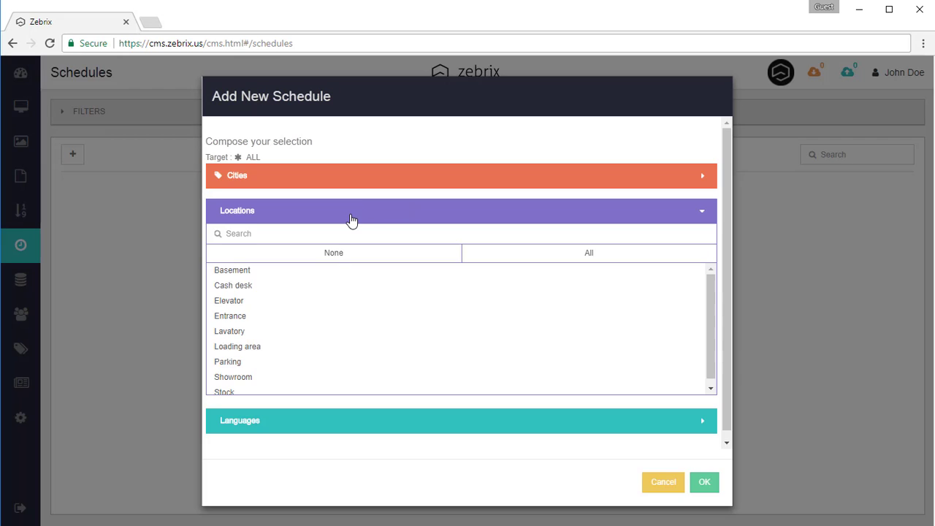
pyautogui.click(244, 376)
pyautogui.click(703, 483)
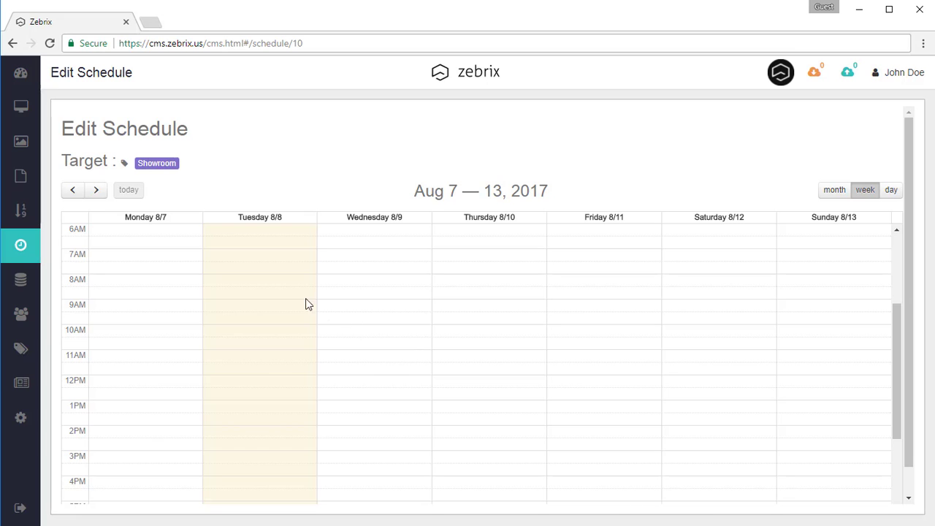
# Step: Add a schedule entry on 8/8/17 with start time 07:00 AM and end time 09:00 PM
pyautogui.click(286, 256)
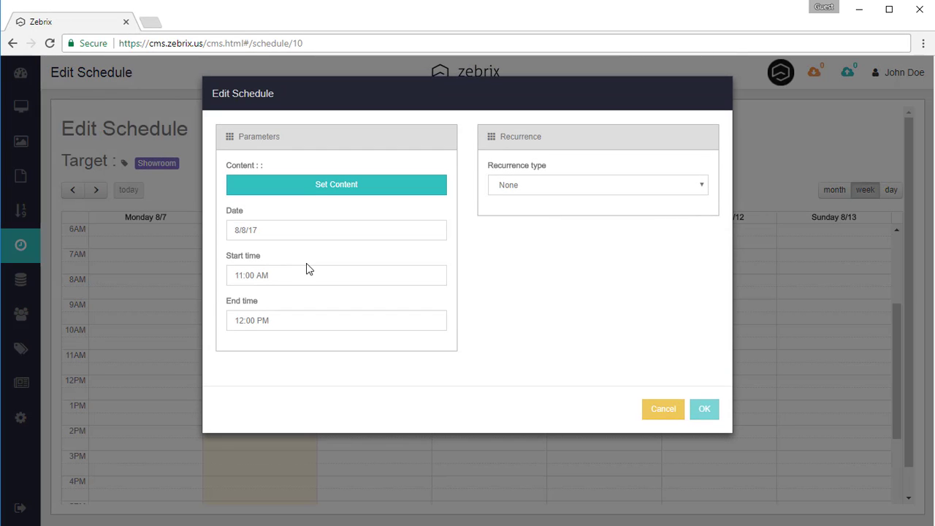
pyautogui.moveTo(244, 276); pyautogui.dragTo(211, 276)
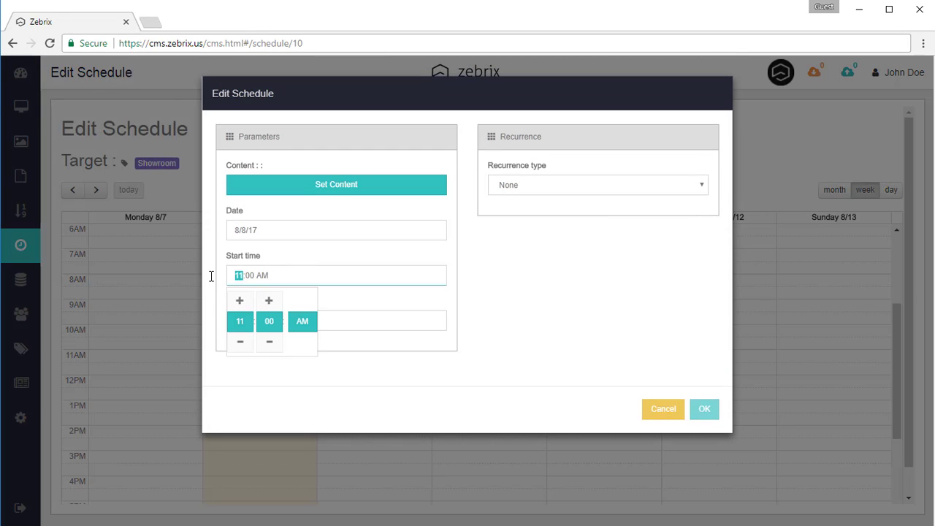
pyautogui.write('07')
pyautogui.click(402, 319)
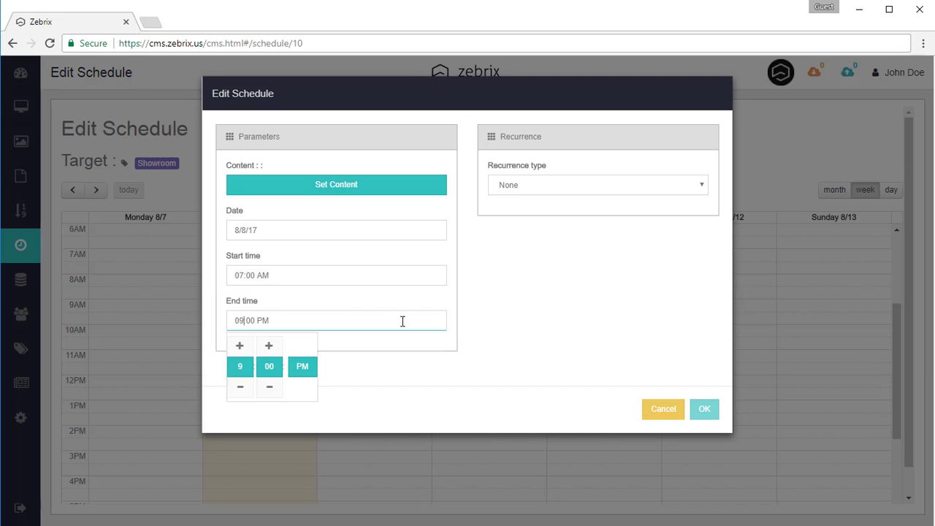
pyautogui.click(543, 319)
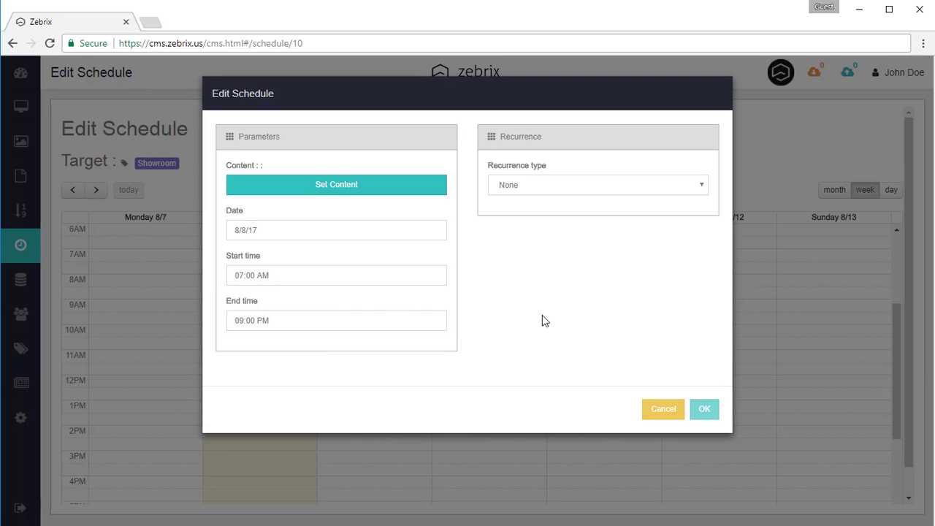
# Step: Set playlist 1 as the schedule entry's content and make the entry recur daily
pyautogui.click(374, 190)
pyautogui.click(596, 183)
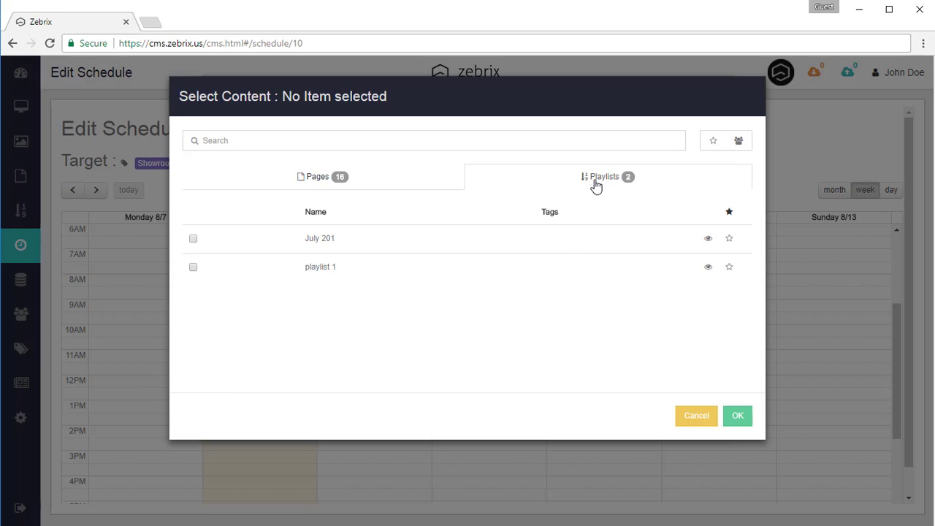
pyautogui.click(318, 267)
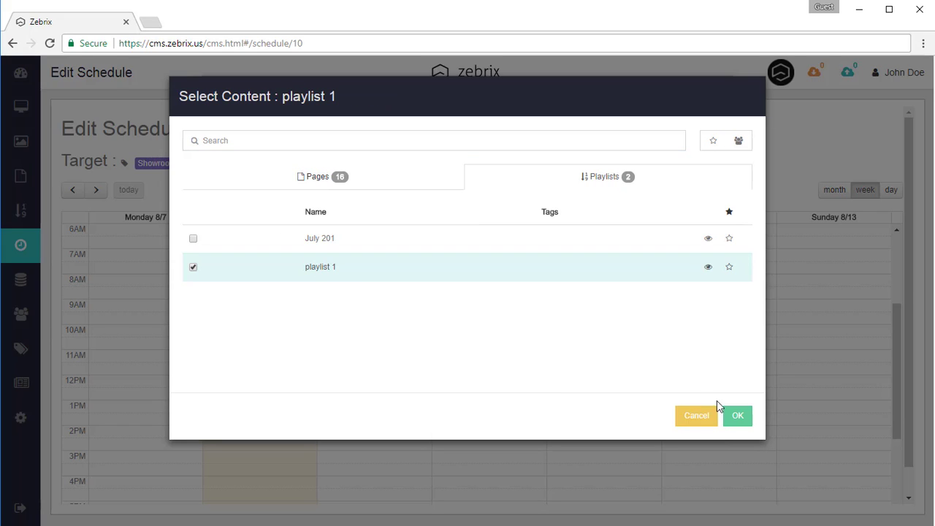
pyautogui.click(737, 417)
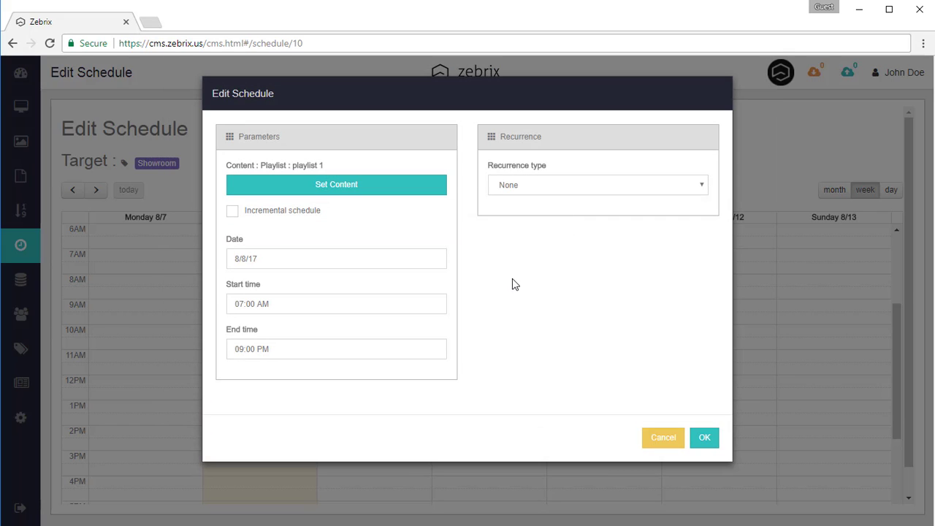
pyautogui.click(568, 194)
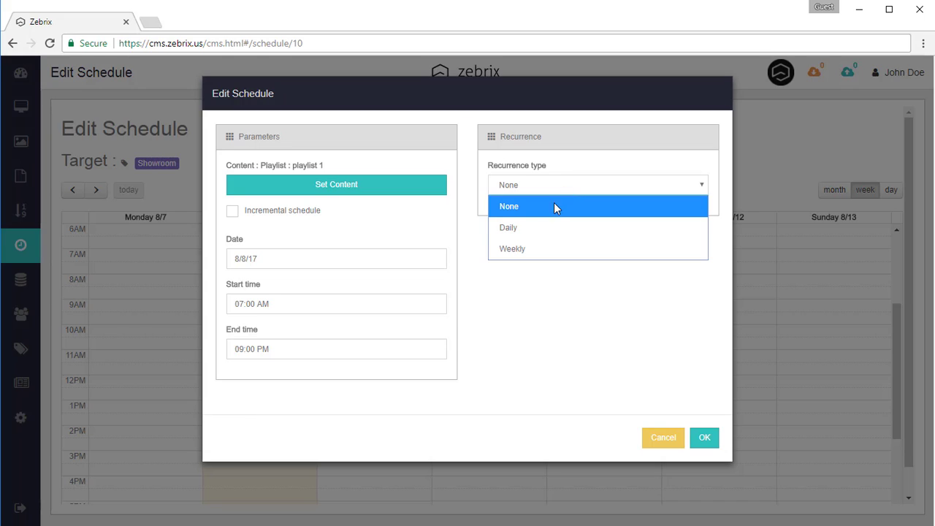
pyautogui.click(533, 234)
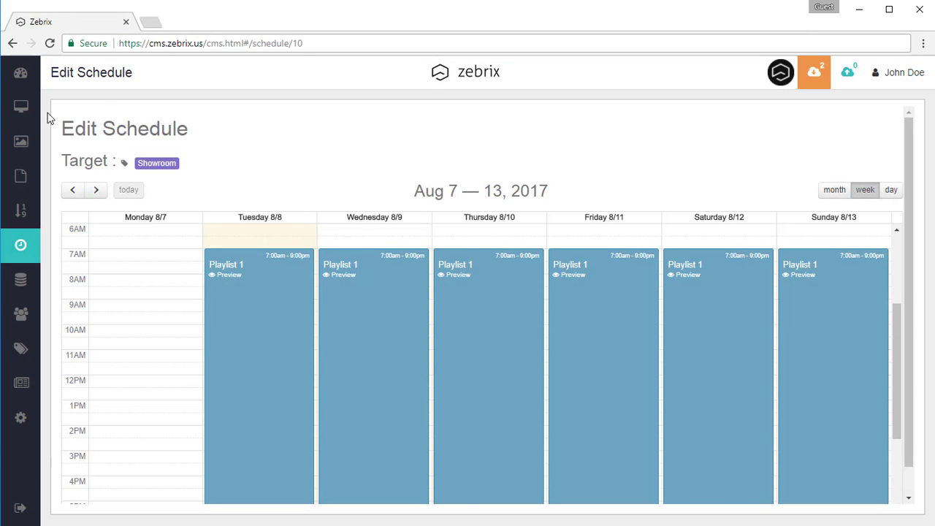
# Step: Preview the page "Entrace Welcome Page" and open it for editing
pyautogui.click(23, 111)
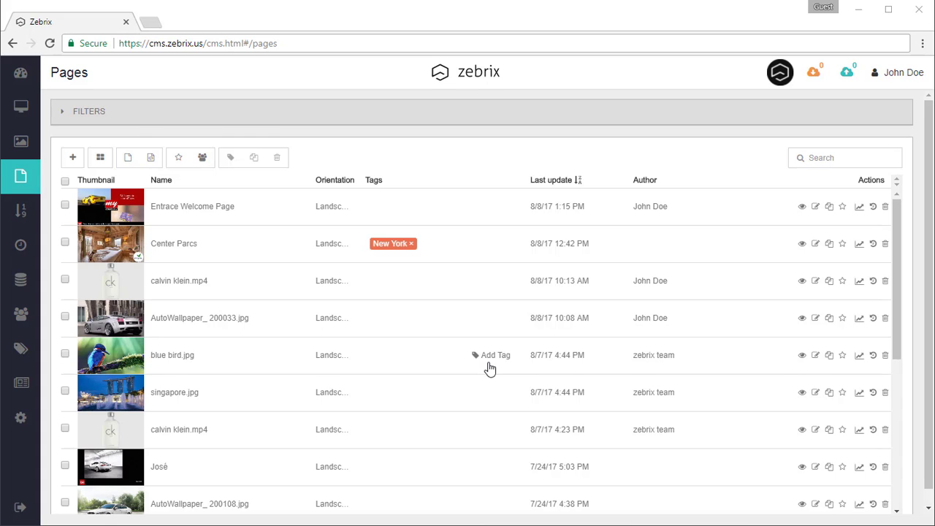
pyautogui.click(801, 206)
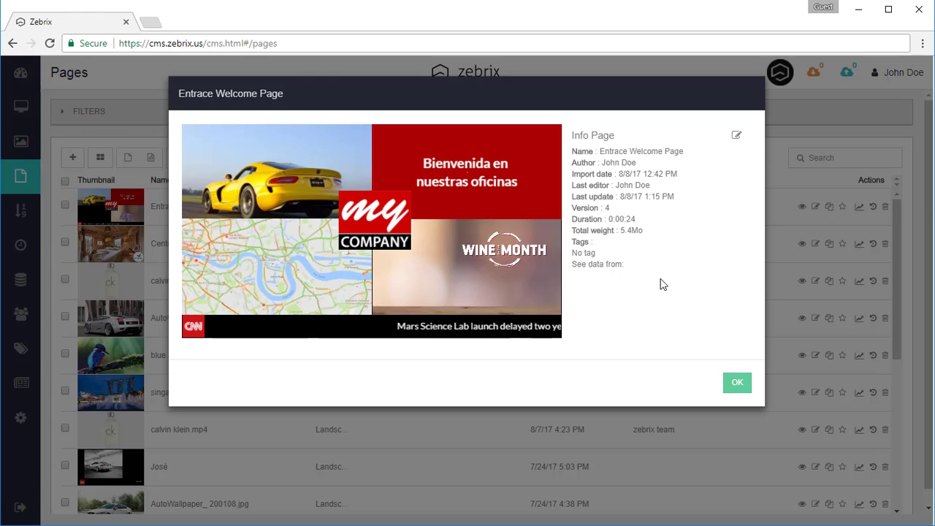
pyautogui.click(737, 138)
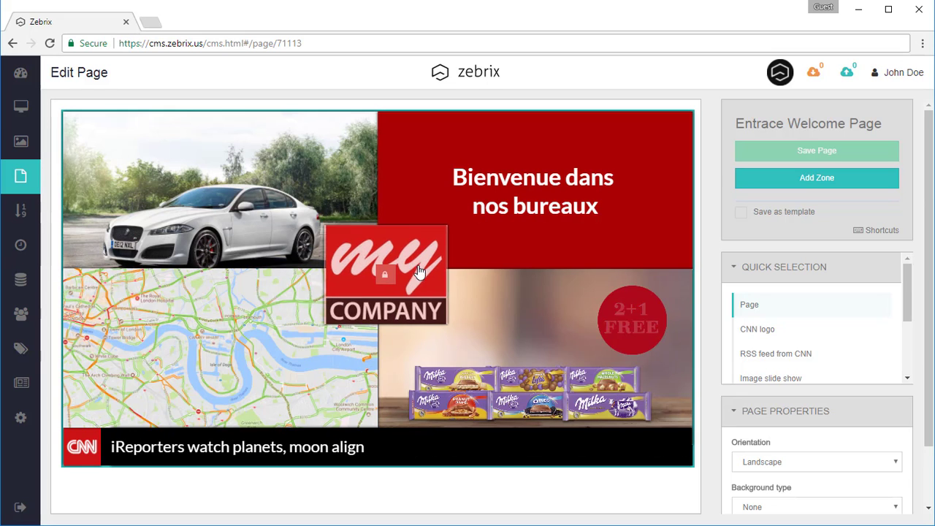
# Step: Move the company logo zone from the page centre onto the middle of the map zone
pyautogui.moveTo(409, 263); pyautogui.dragTo(387, 242)
pyautogui.moveTo(419, 296)
pyautogui.mouseDown()
pyautogui.moveTo(513, 346)
pyautogui.moveTo(420, 303)
pyautogui.moveTo(405, 285)
pyautogui.moveTo(413, 292)
pyautogui.mouseUp()
pyautogui.moveTo(371, 266); pyautogui.dragTo(231, 372)
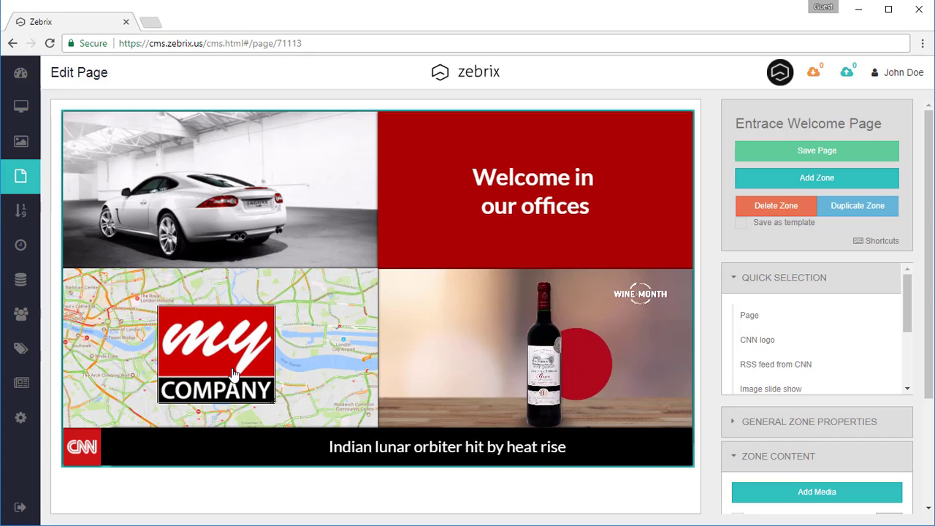
# Step: Add a new zone, enlarge and place it over the promotional video at about X 1187, Y 606, and set its type to Image
pyautogui.click(795, 180)
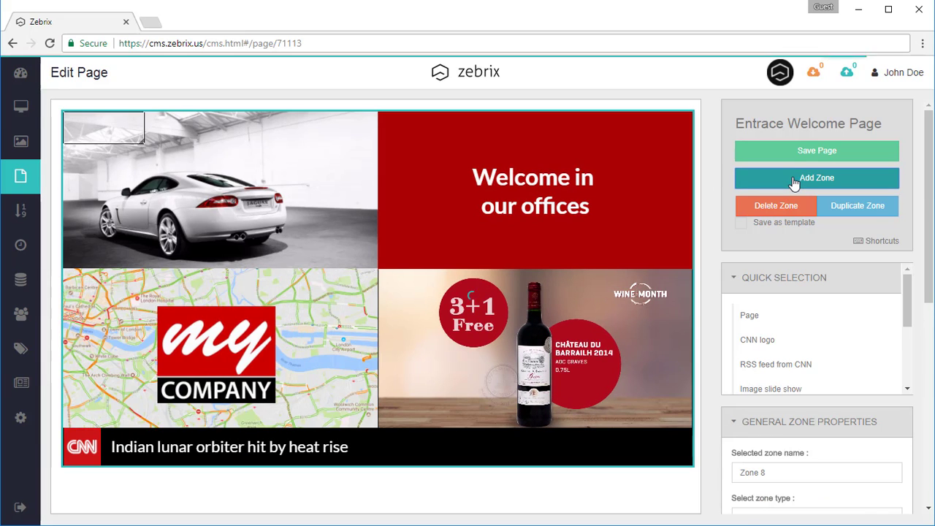
pyautogui.moveTo(373, 265); pyautogui.dragTo(592, 396)
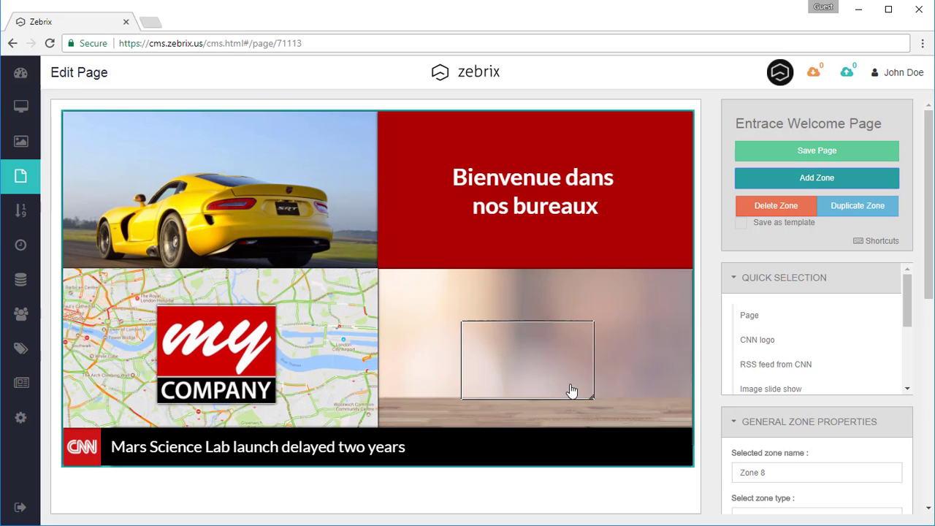
pyautogui.scroll(-2, 800, 459)
pyautogui.click(797, 319)
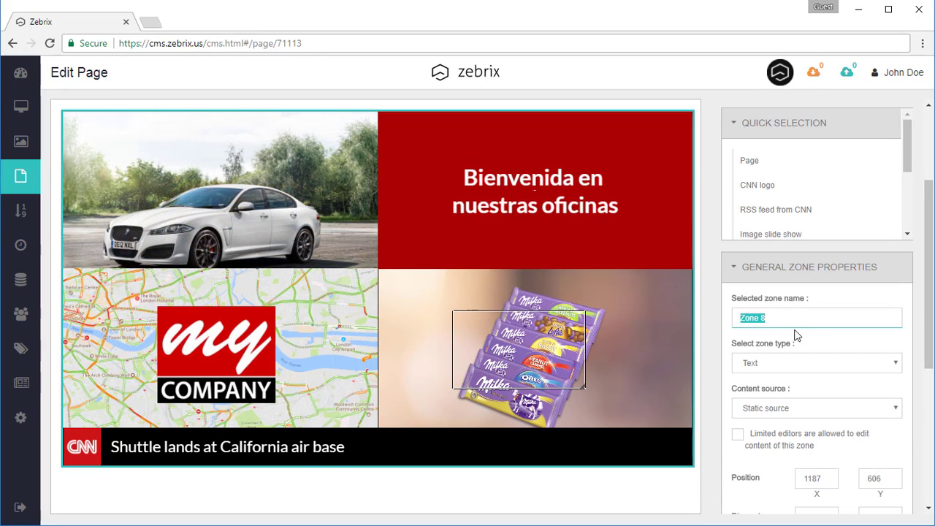
pyautogui.click(783, 367)
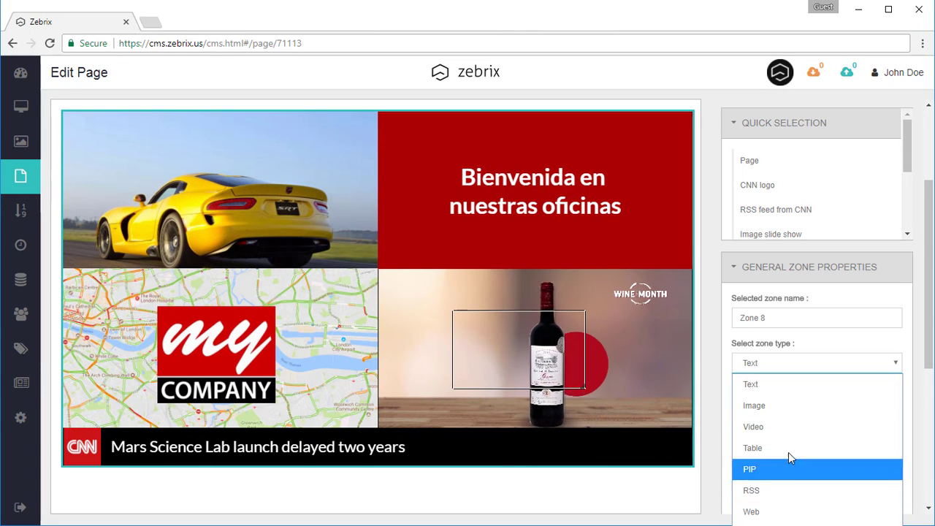
pyautogui.click(792, 407)
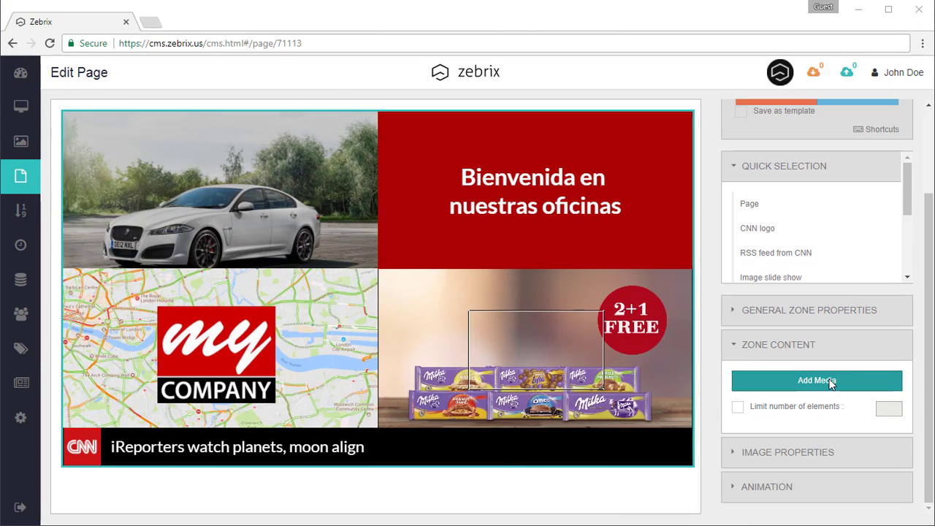
# Step: Search the media for "last" and add CenterParcs-last-minutes.png to the new image zone
pyautogui.click(826, 383)
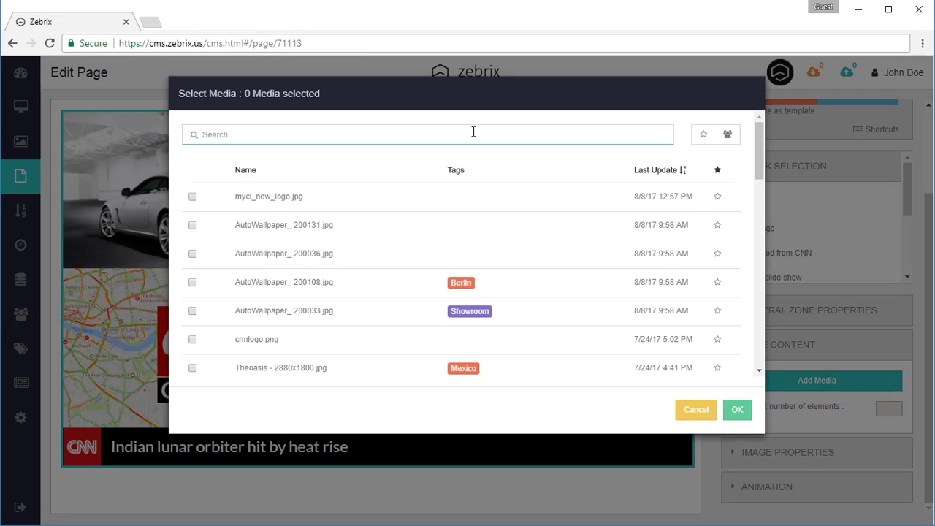
pyautogui.write('last')
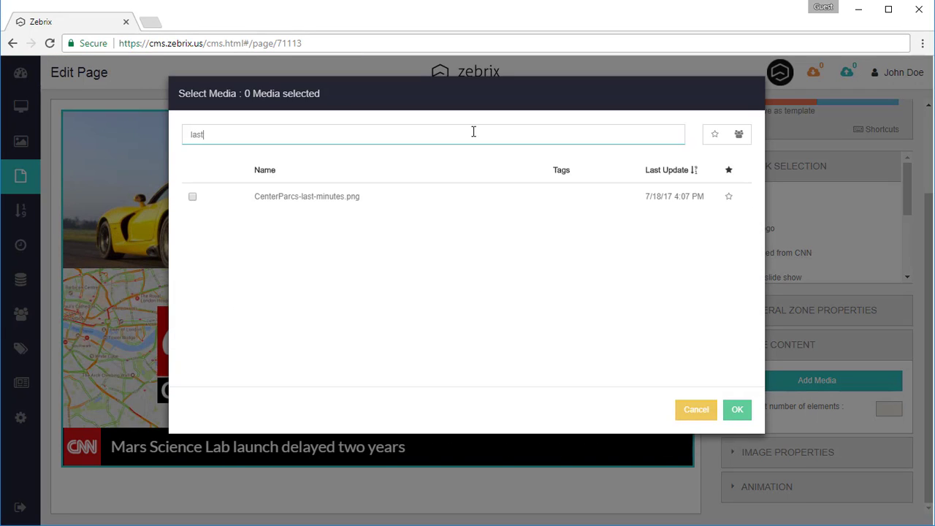
pyautogui.click(227, 198)
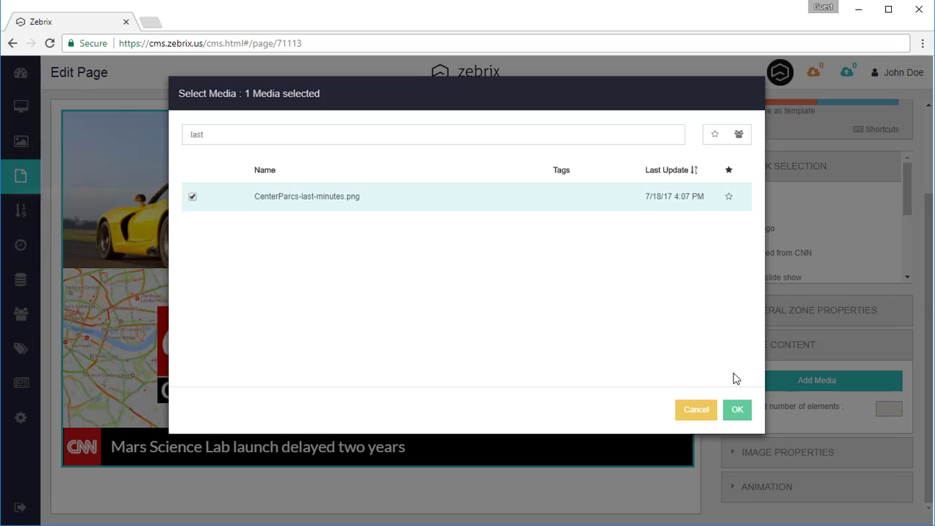
pyautogui.click(735, 412)
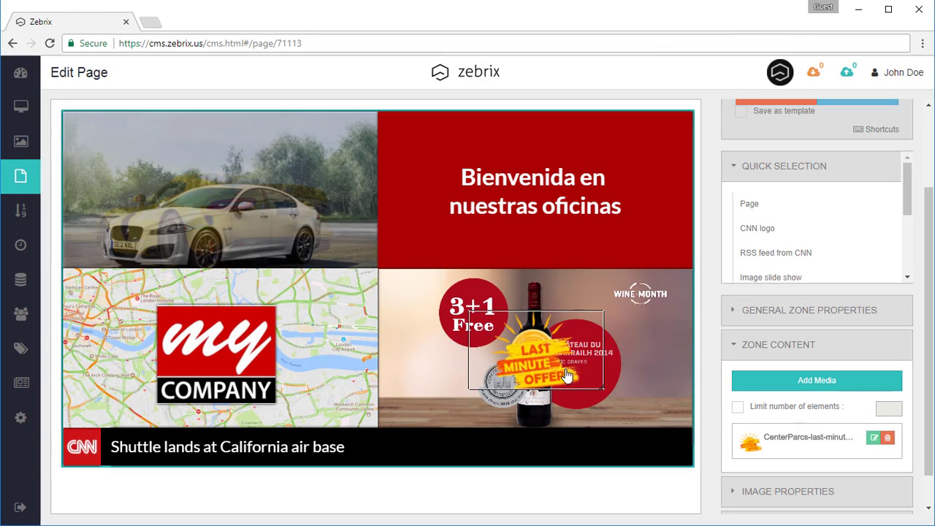
# Step: Shrink the last minute offer zone, move it to the upper left corner of the promotional video, and save the page
pyautogui.moveTo(559, 367); pyautogui.dragTo(491, 336)
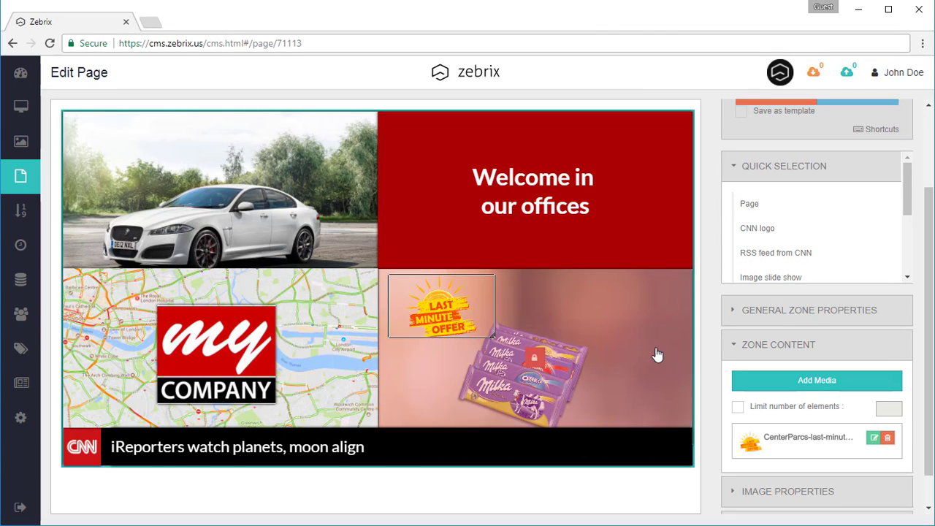
pyautogui.scroll(2, 729, 361)
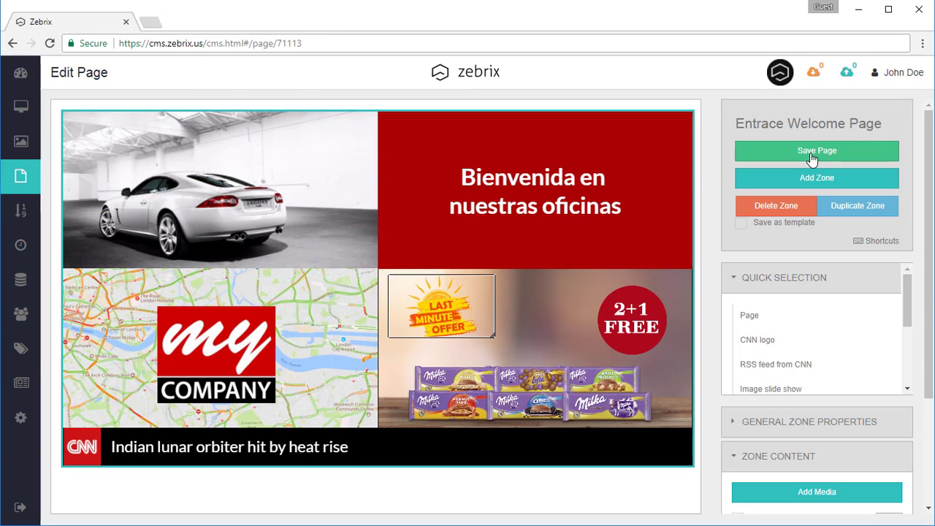
pyautogui.click(813, 153)
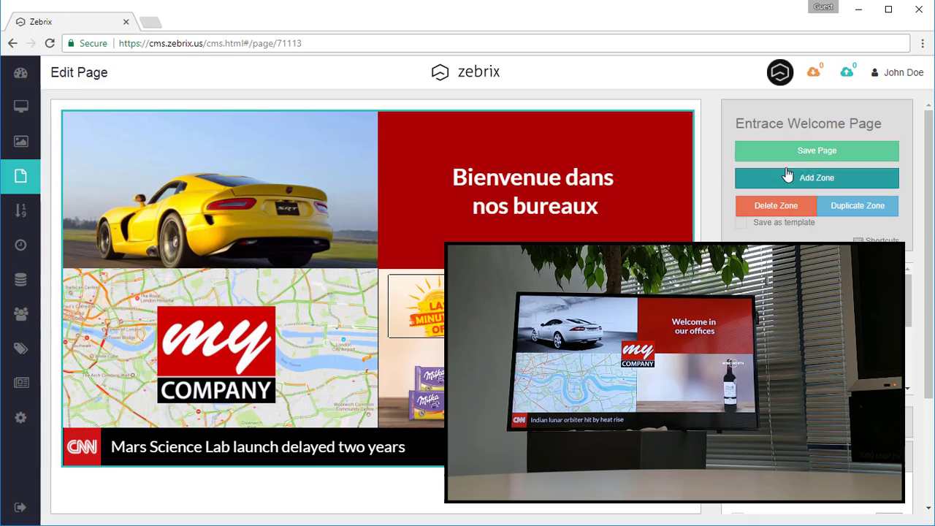
pyautogui.click(806, 153)
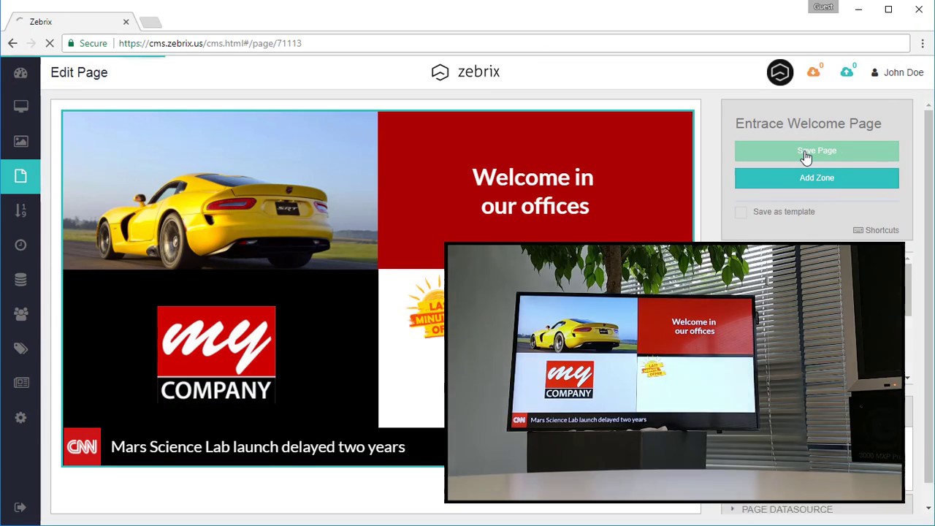